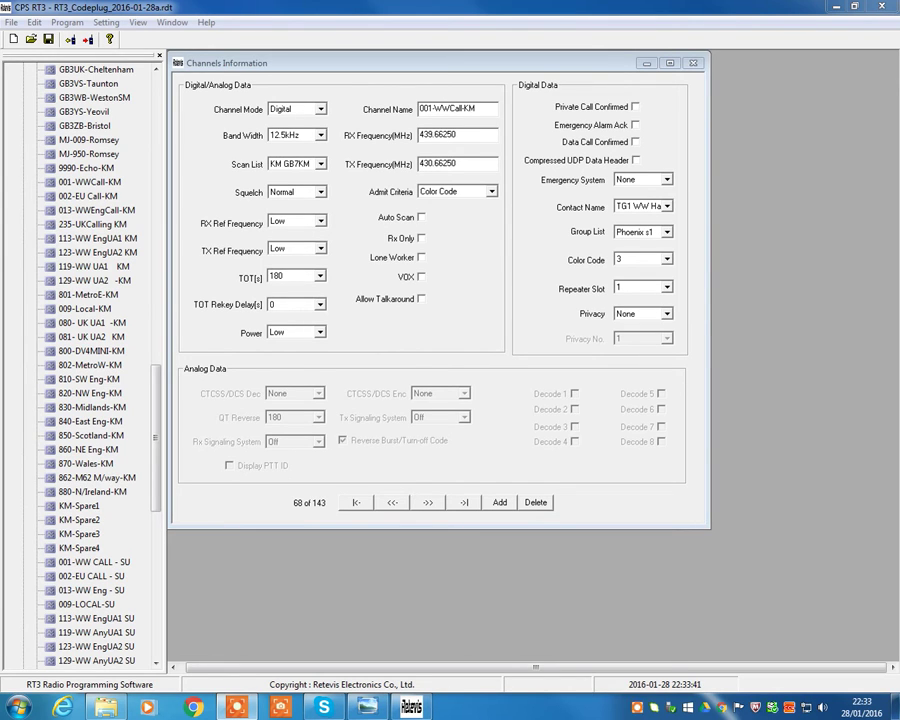
# Step: Review the channel mode options of channel 001-WWCall-KM and select a 12.5kHz bandwidth
pyautogui.click(322, 111)
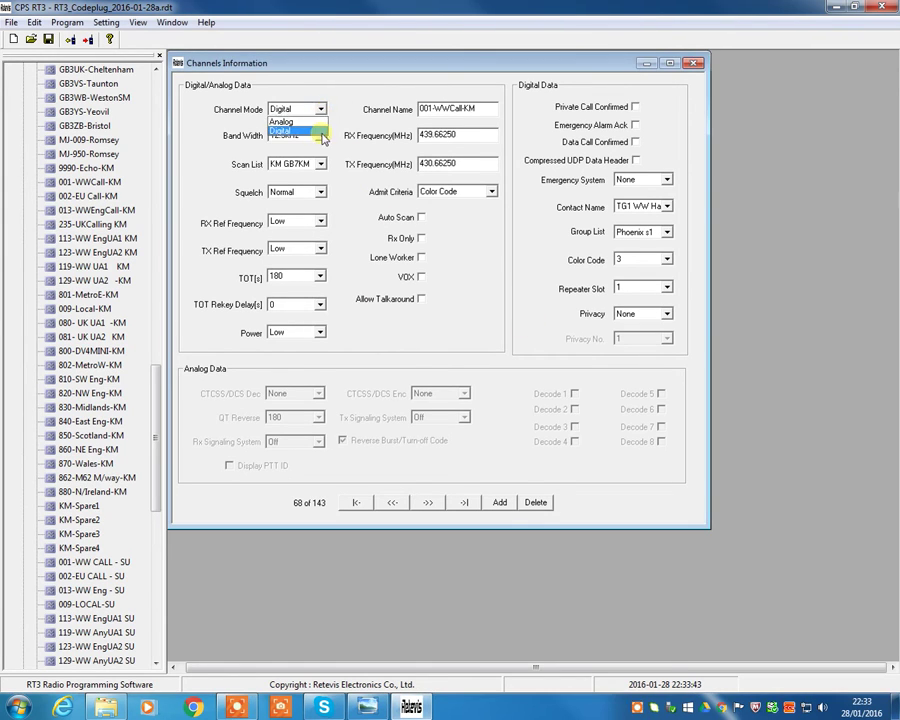
pyautogui.click(325, 112)
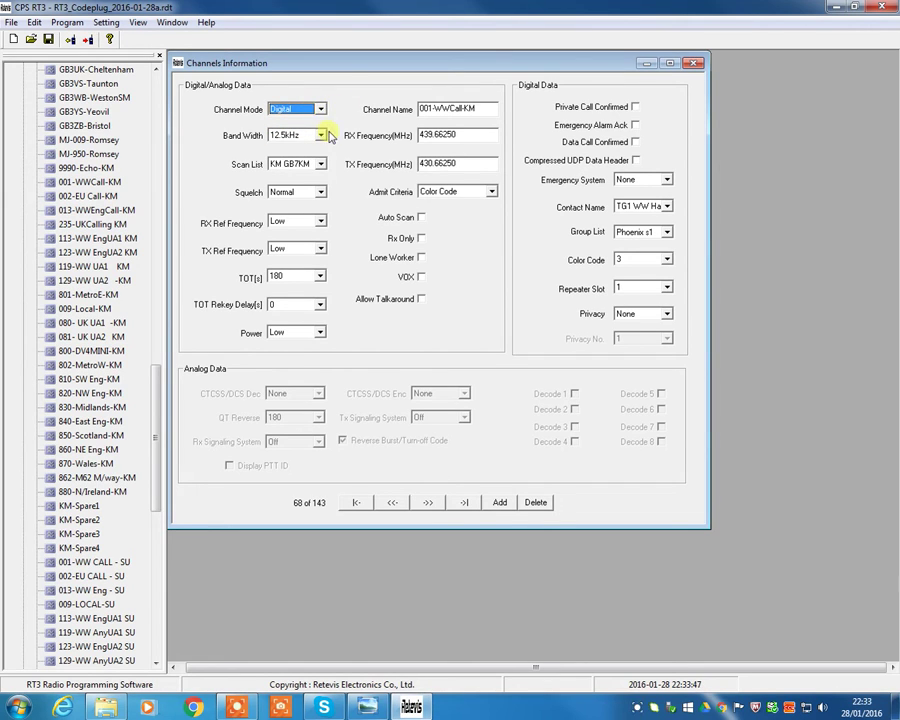
pyautogui.click(322, 135)
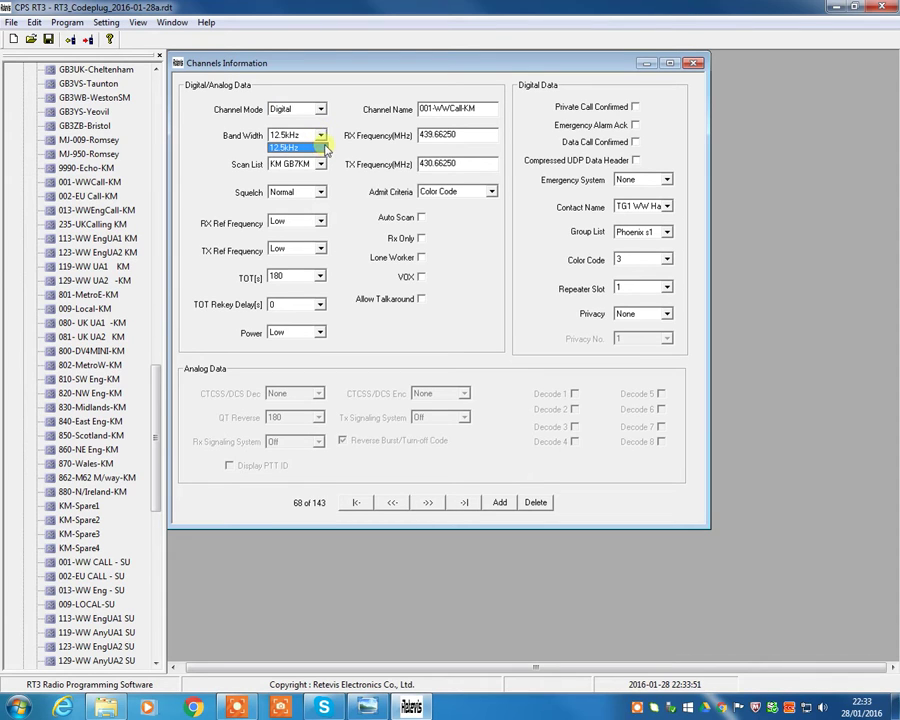
pyautogui.click(325, 148)
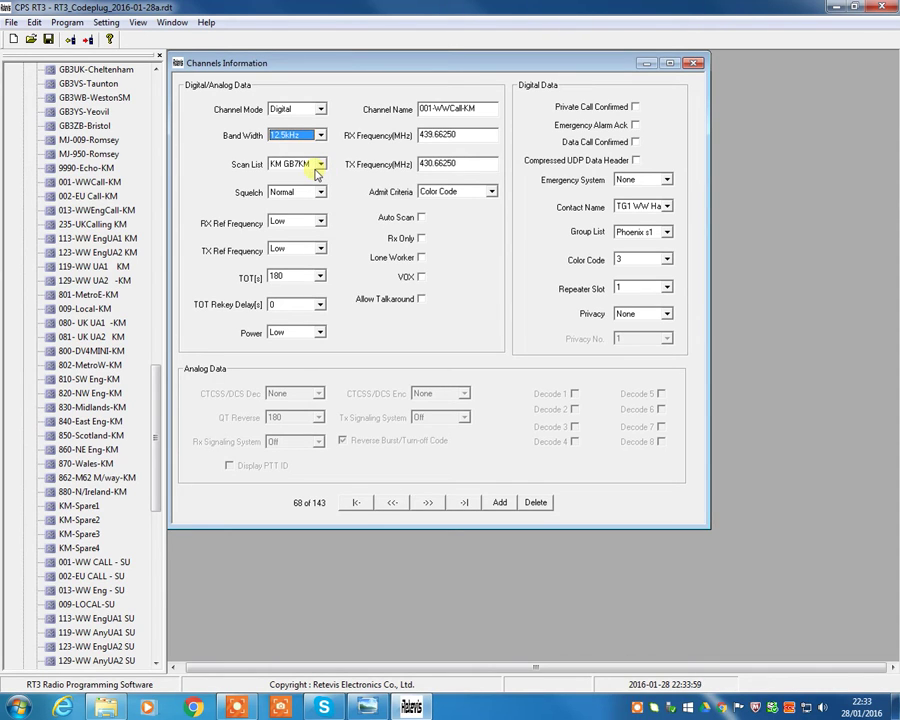
# Step: Set the channel's scan list to None
pyautogui.click(315, 172)
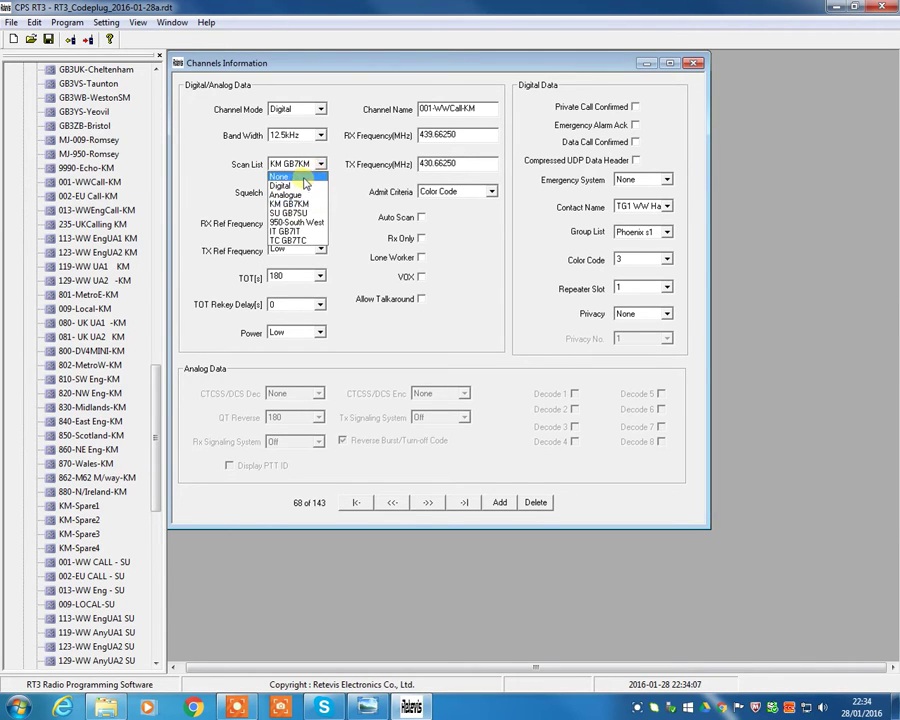
pyautogui.click(316, 176)
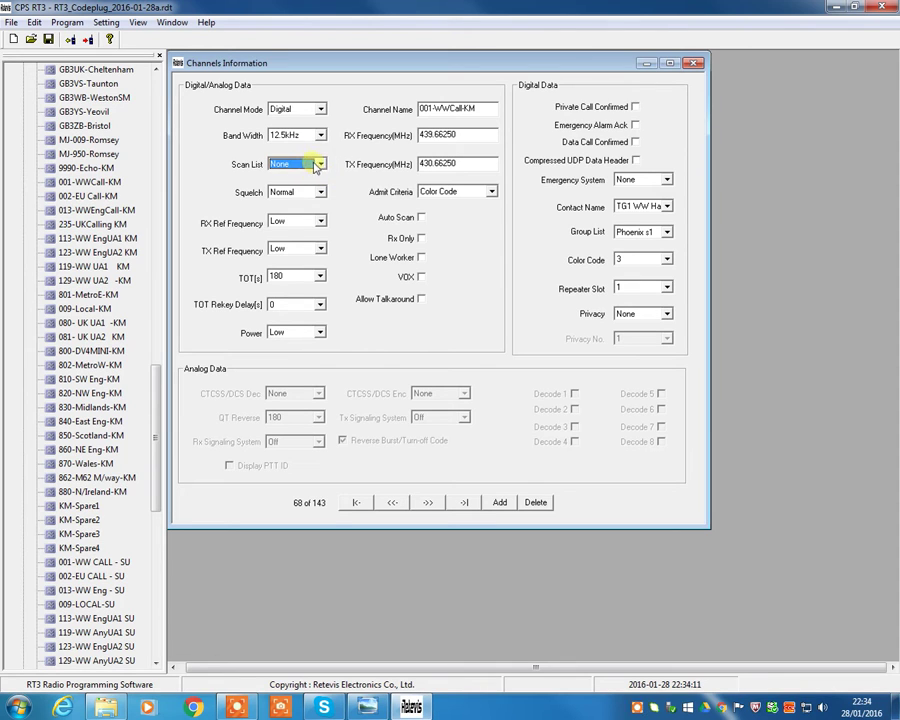
pyautogui.click(316, 164)
pyautogui.click(316, 164)
# Step: Review the available squelch and RX reference frequency options without changing them
pyautogui.click(321, 192)
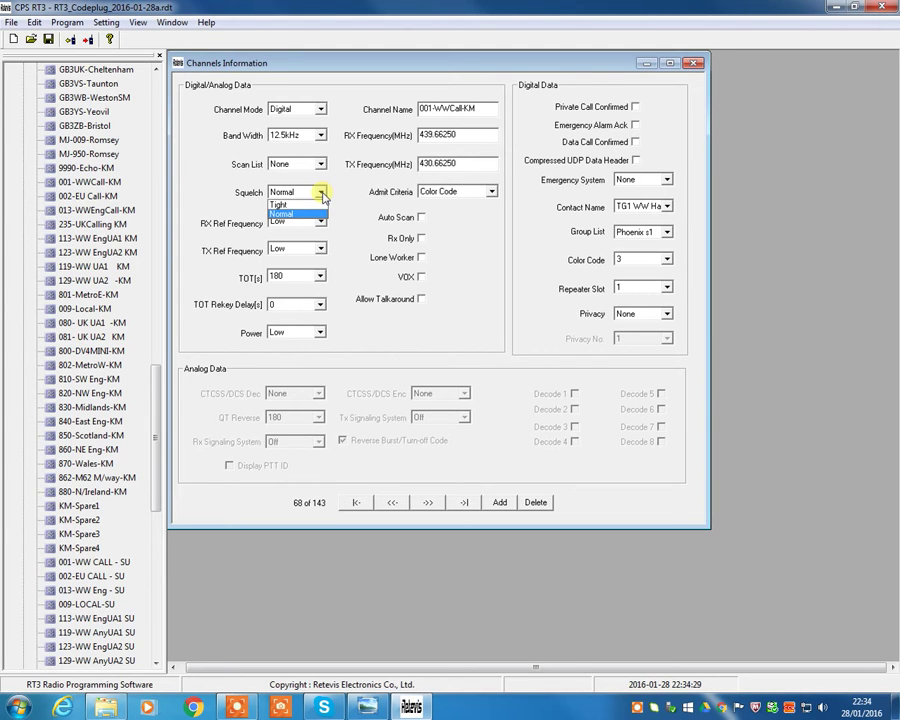
pyautogui.click(351, 238)
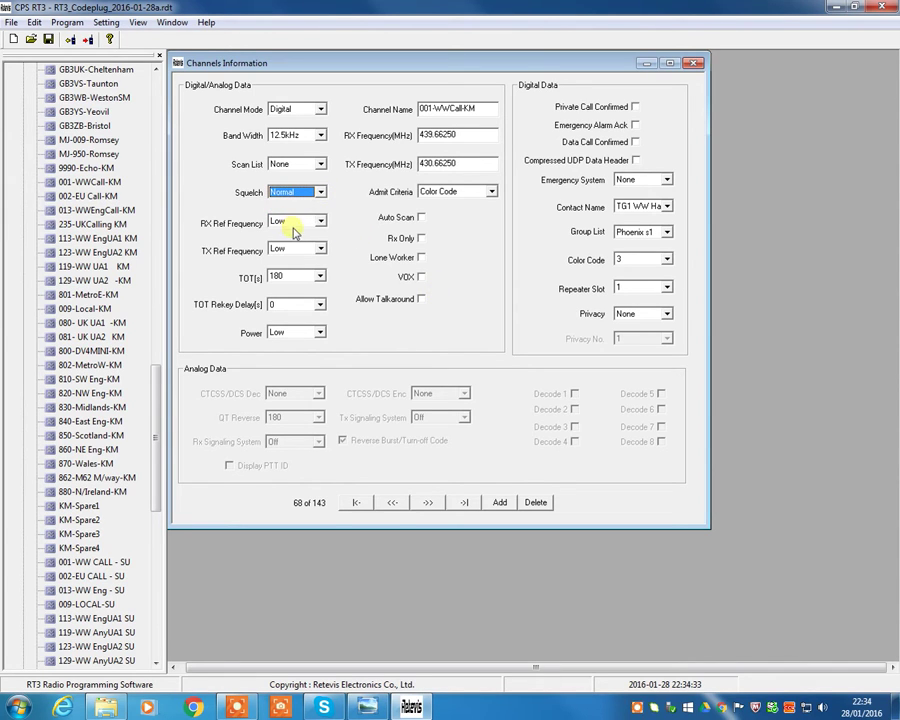
pyautogui.click(309, 222)
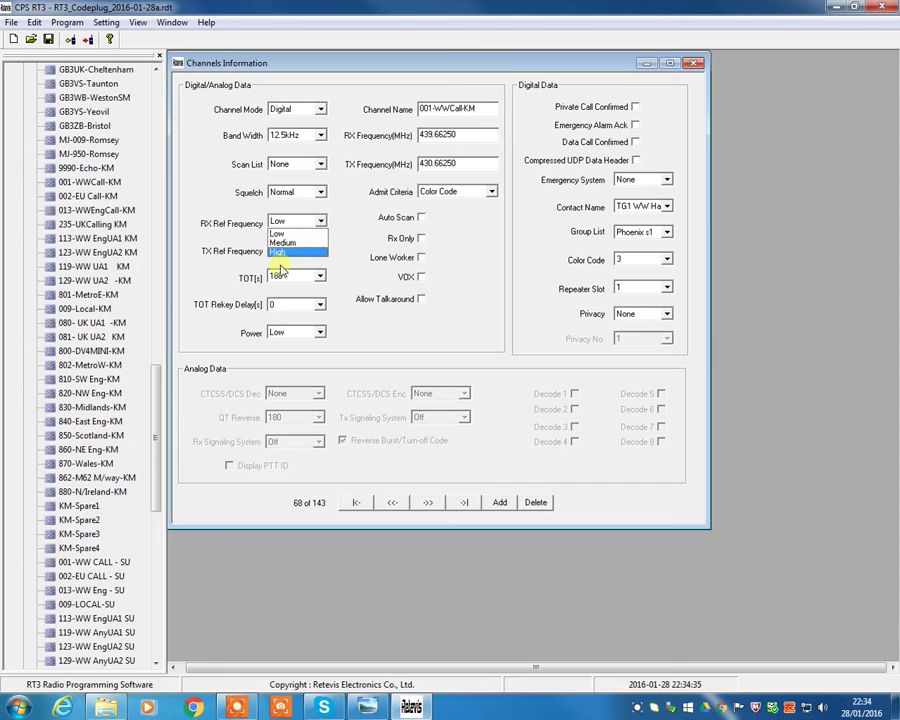
pyautogui.click(298, 268)
# Step: Review the options for the transmit timeout, TOT rekey delay and power level without changing them
pyautogui.click(321, 277)
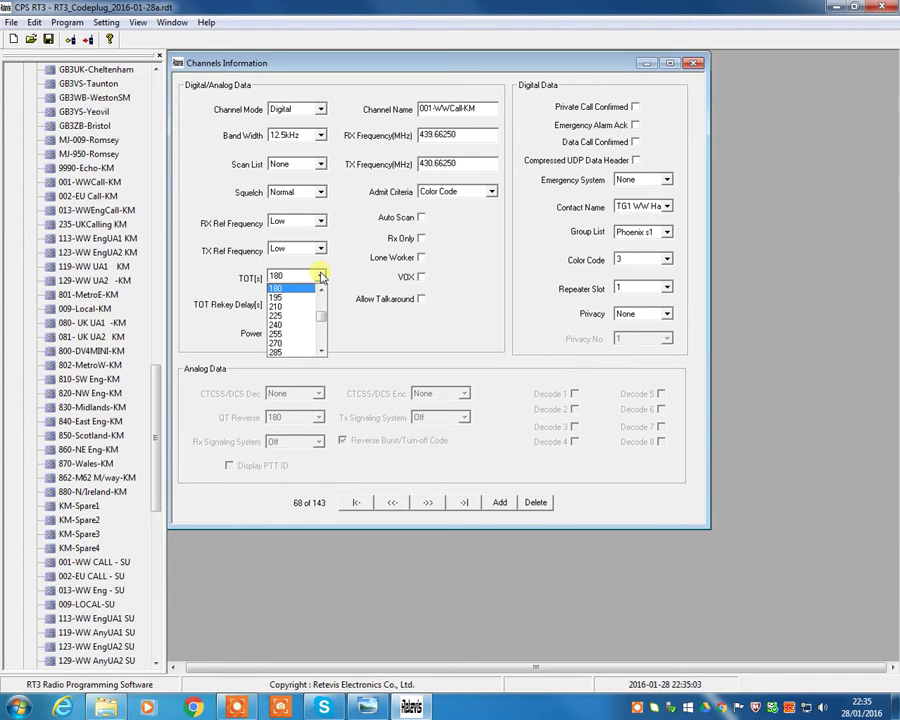
pyautogui.click(321, 276)
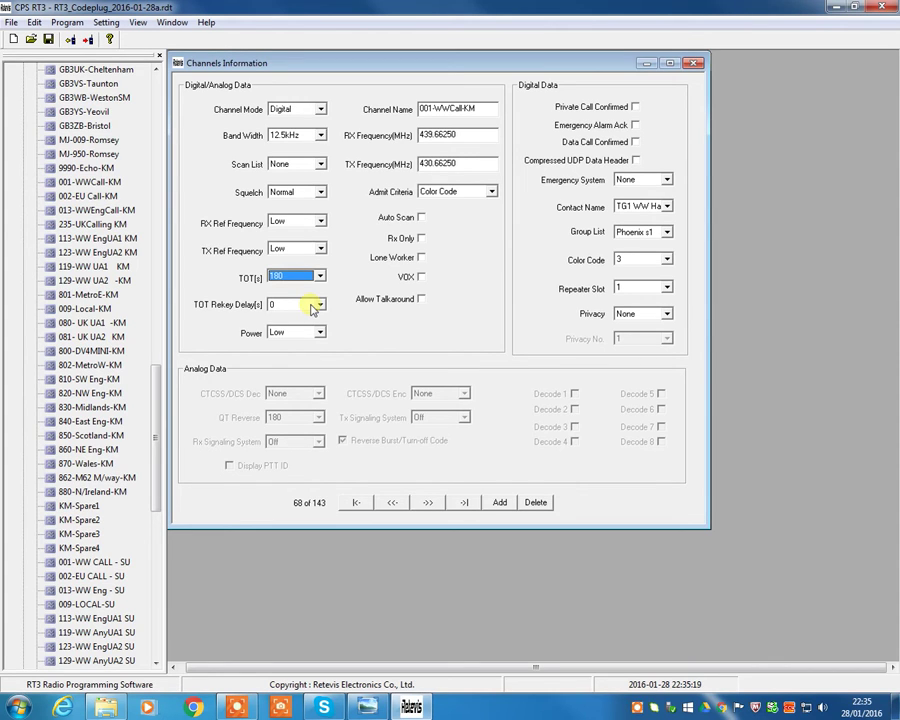
pyautogui.click(316, 305)
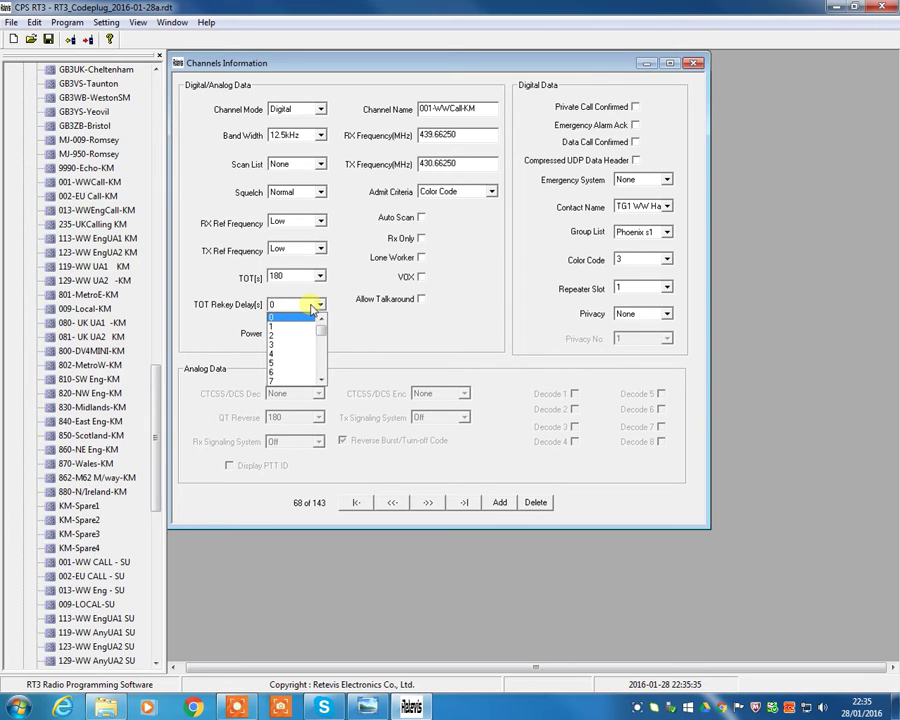
pyautogui.click(316, 306)
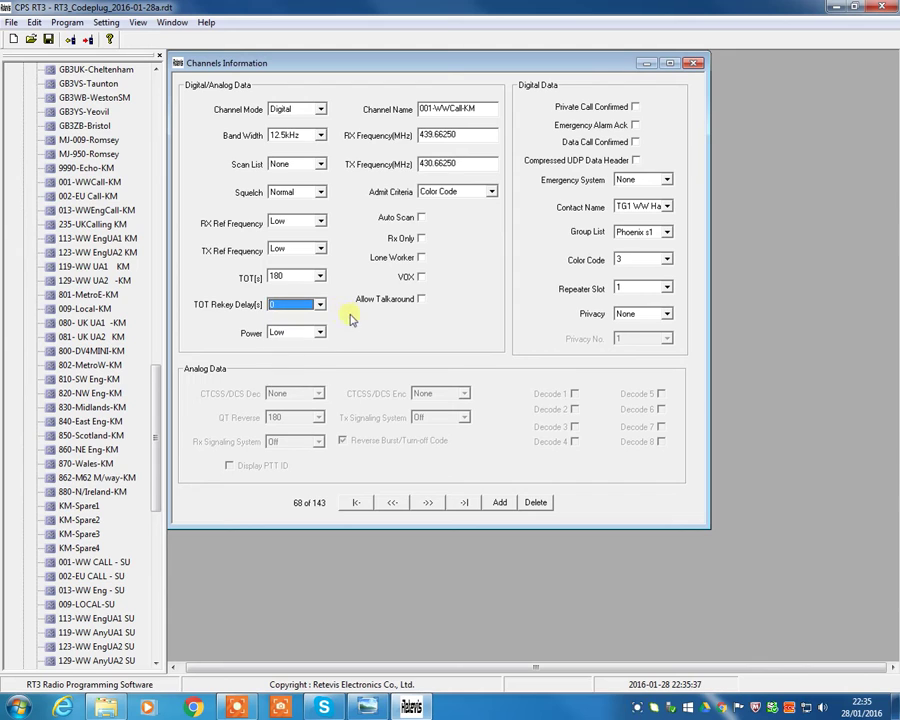
pyautogui.click(312, 334)
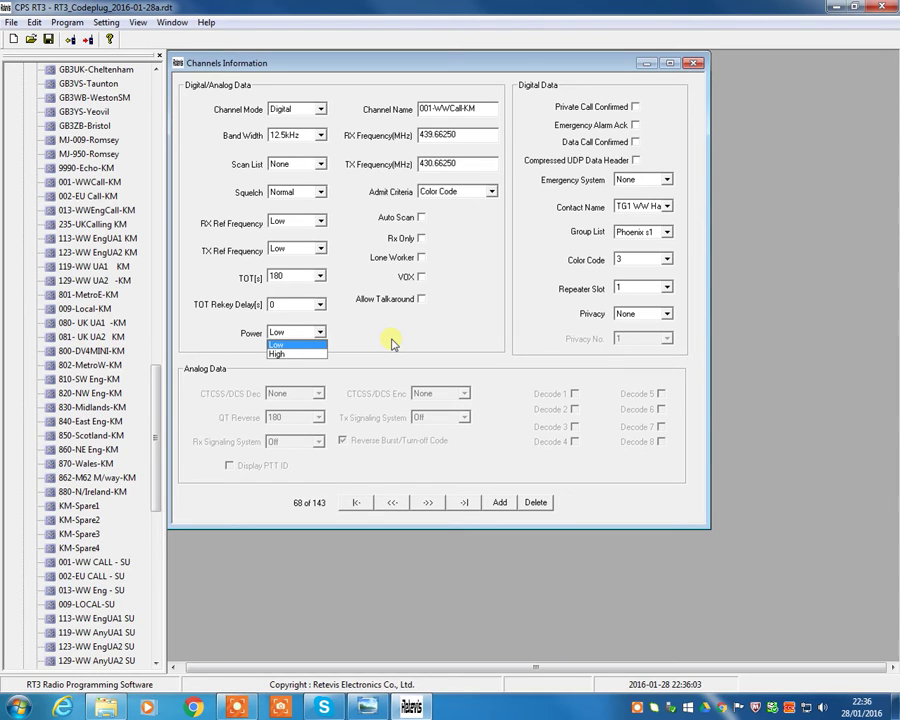
pyautogui.click(430, 343)
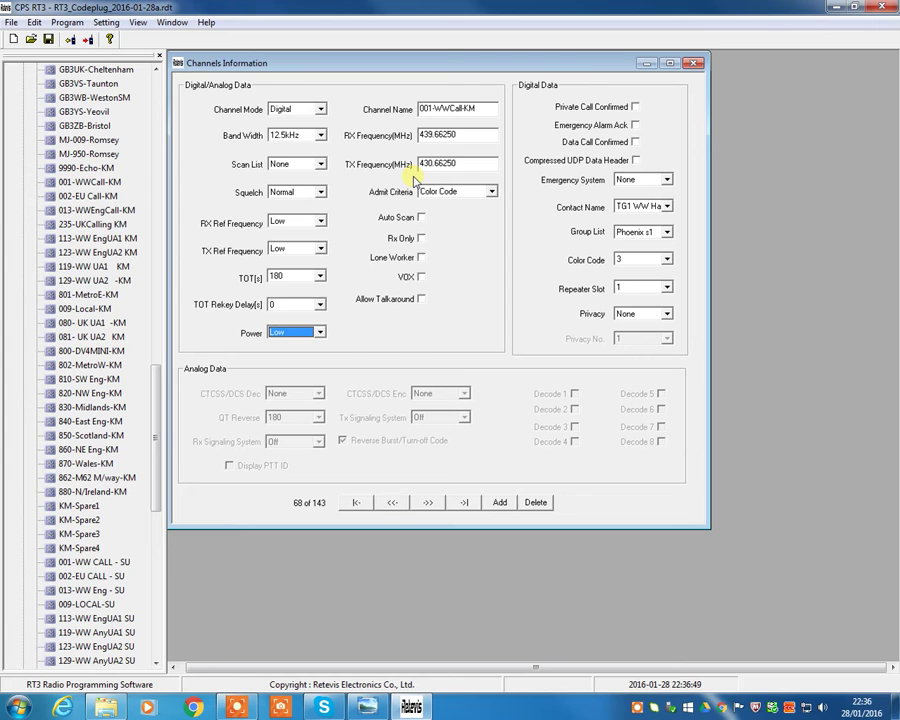
# Step: Switch to the gb7kmbc2.jpg picture in Windows Photo Viewer, compare its frequencies with the channel's RX and TX values, and return to CPS RT3
pyautogui.hotkey('alt', 'Tab')
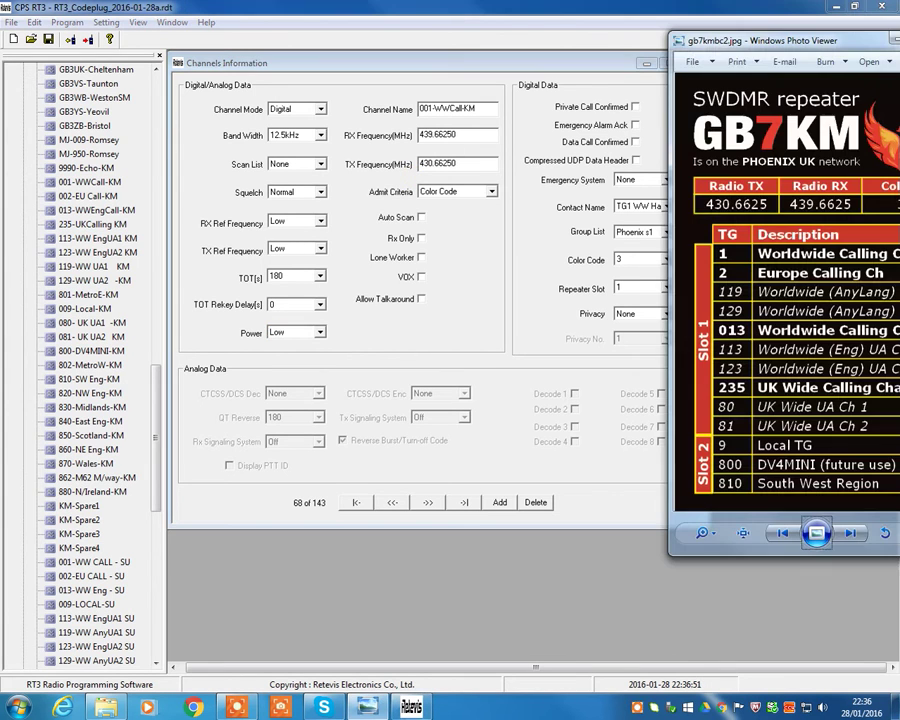
pyautogui.moveTo(883, 40); pyautogui.dragTo(720, 53)
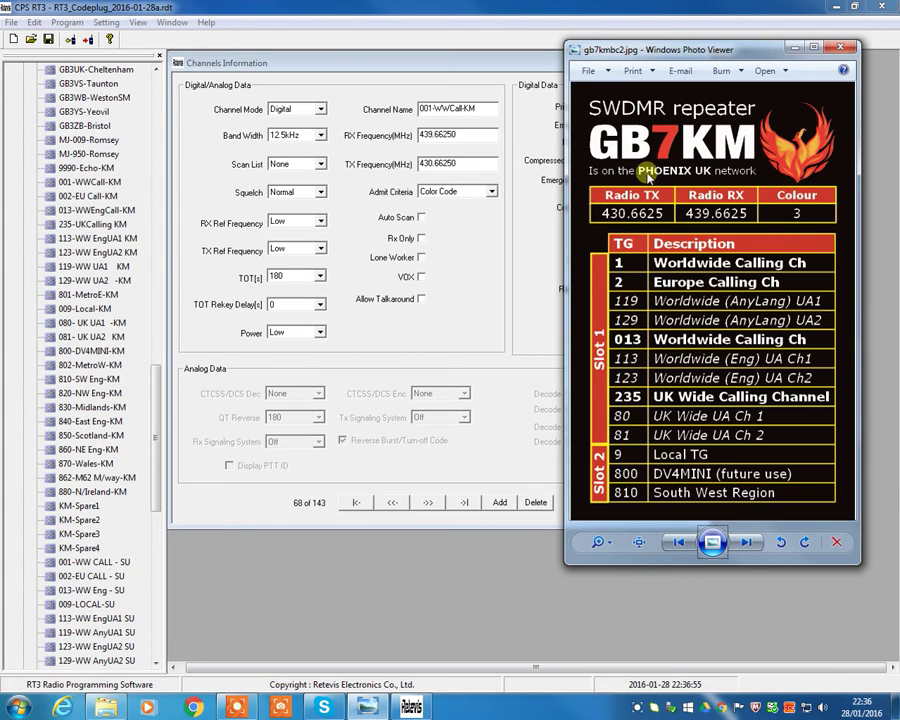
pyautogui.moveTo(684, 50); pyautogui.dragTo(708, 171)
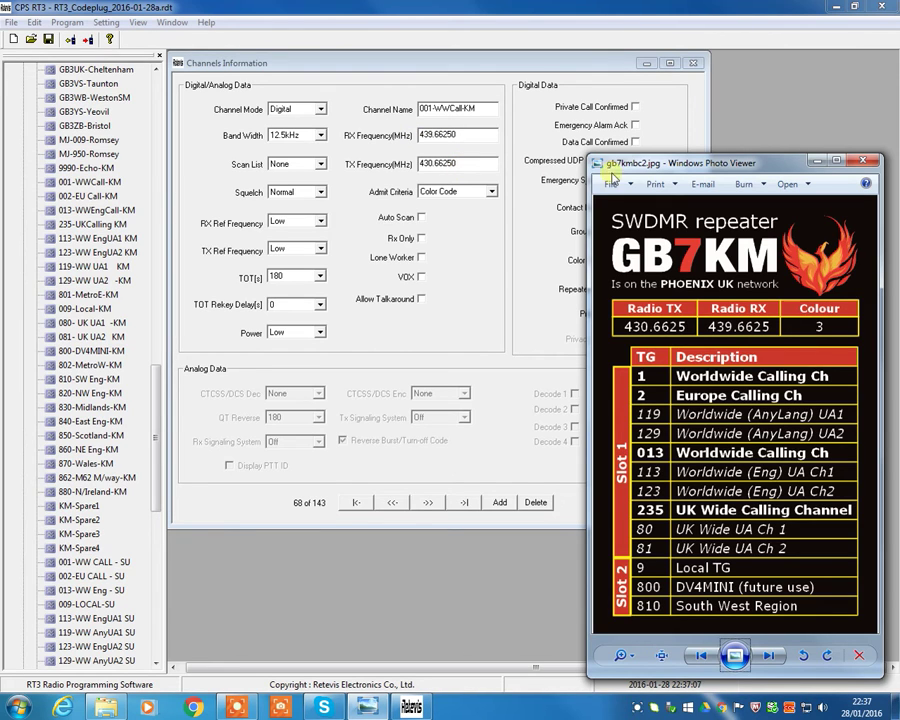
pyautogui.click(470, 115)
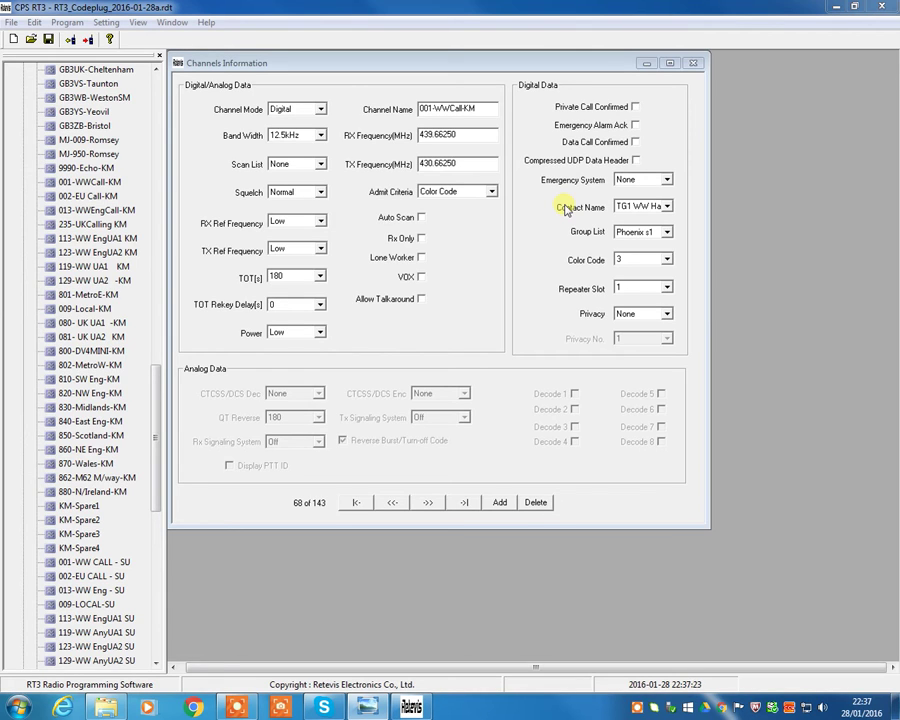
# Step: Review the admit criteria and emergency system options of the channel without changing them
pyautogui.click(490, 191)
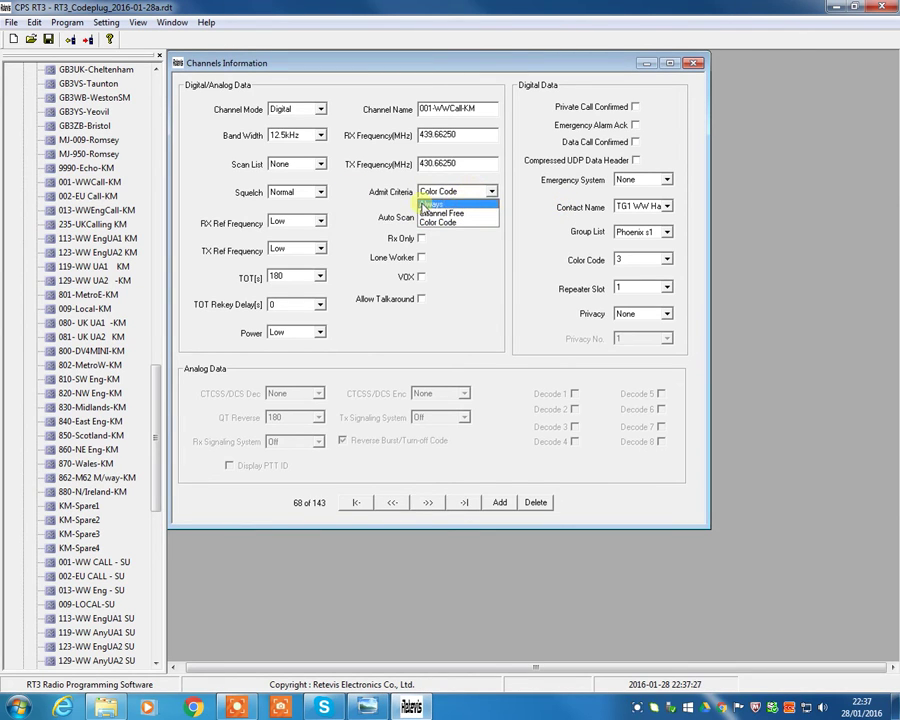
pyautogui.click(507, 210)
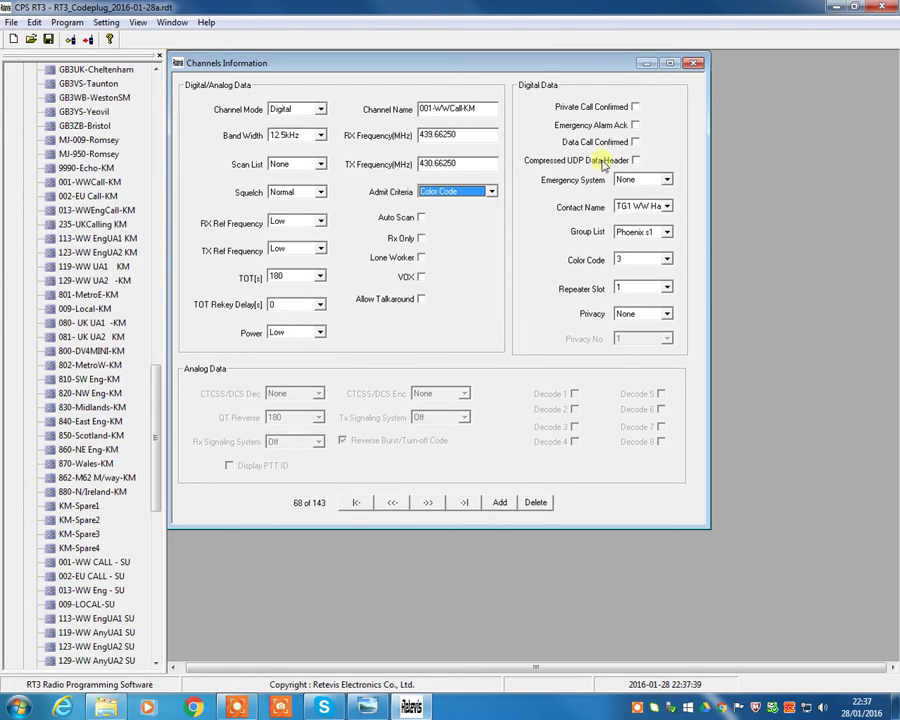
pyautogui.click(667, 180)
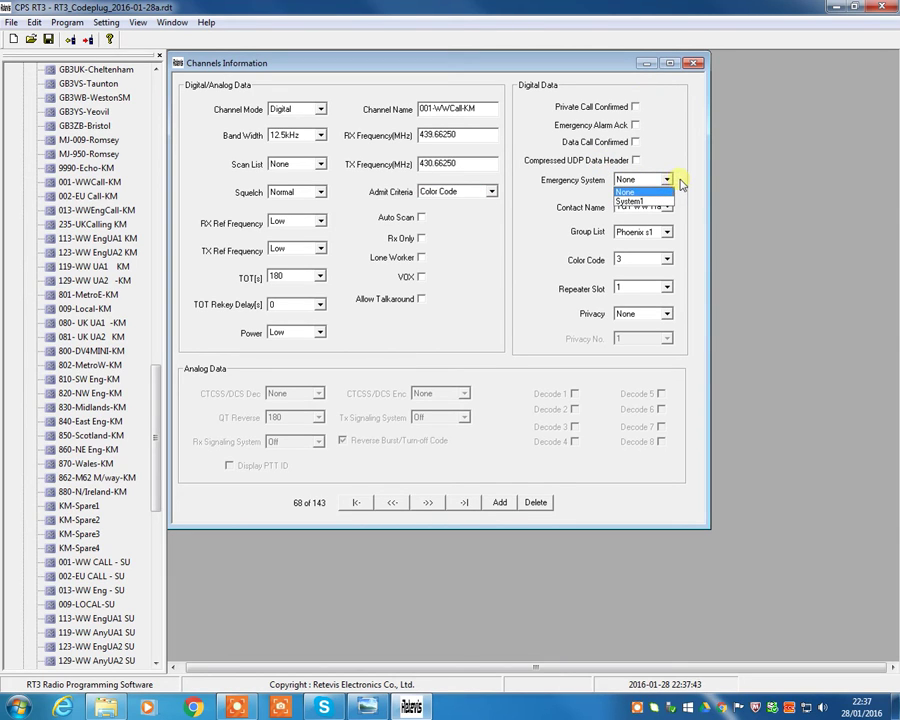
pyautogui.click(668, 180)
# Step: Check the contact name choices and open the Digital Contacts list to examine the talk group entries
pyautogui.click(667, 206)
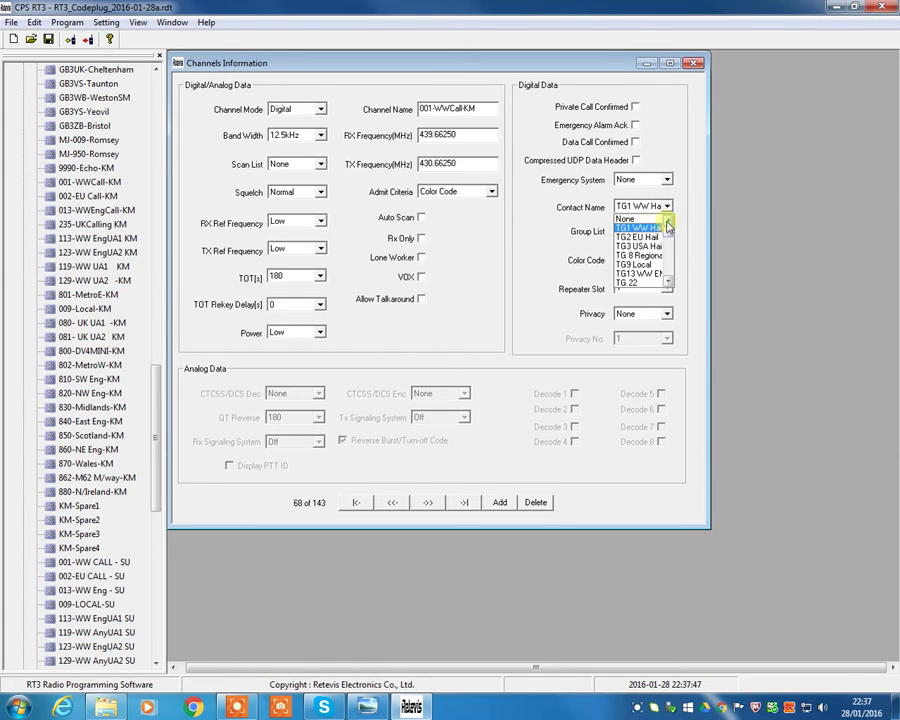
pyautogui.click(160, 388)
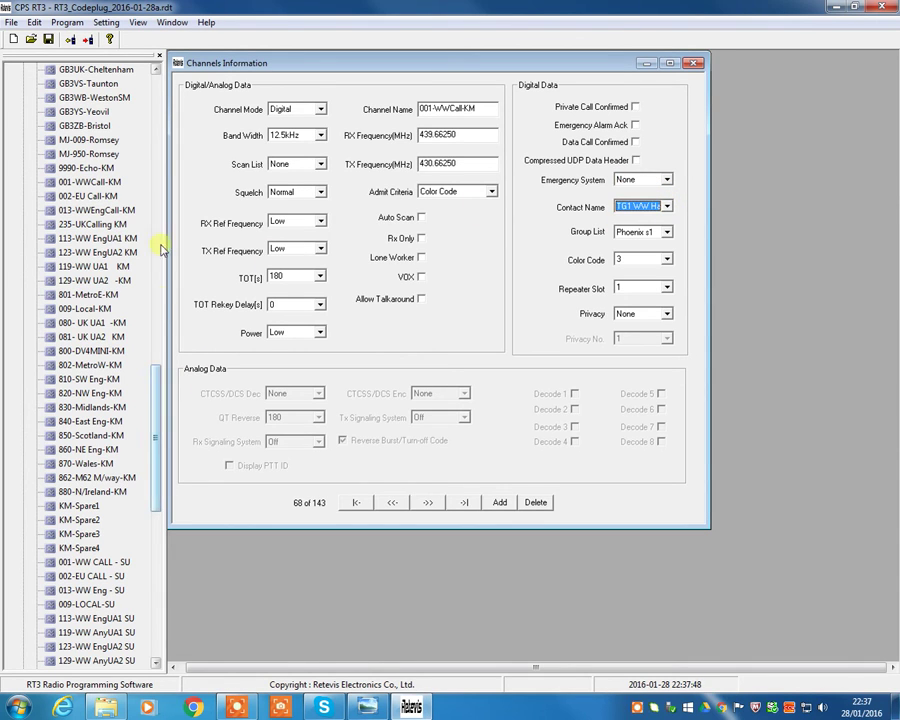
pyautogui.click(157, 114)
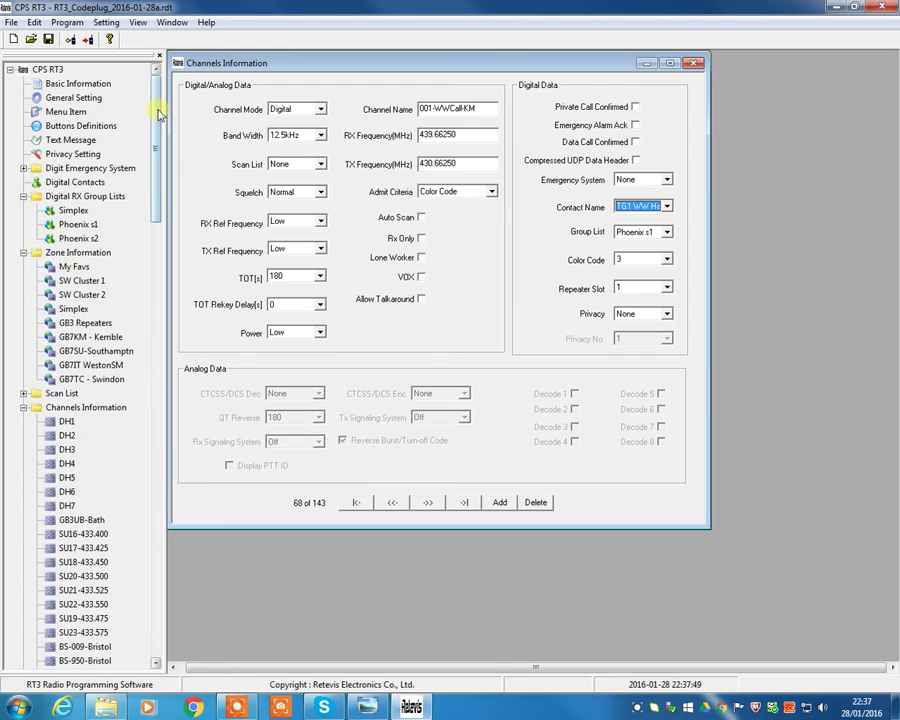
pyautogui.click(57, 183)
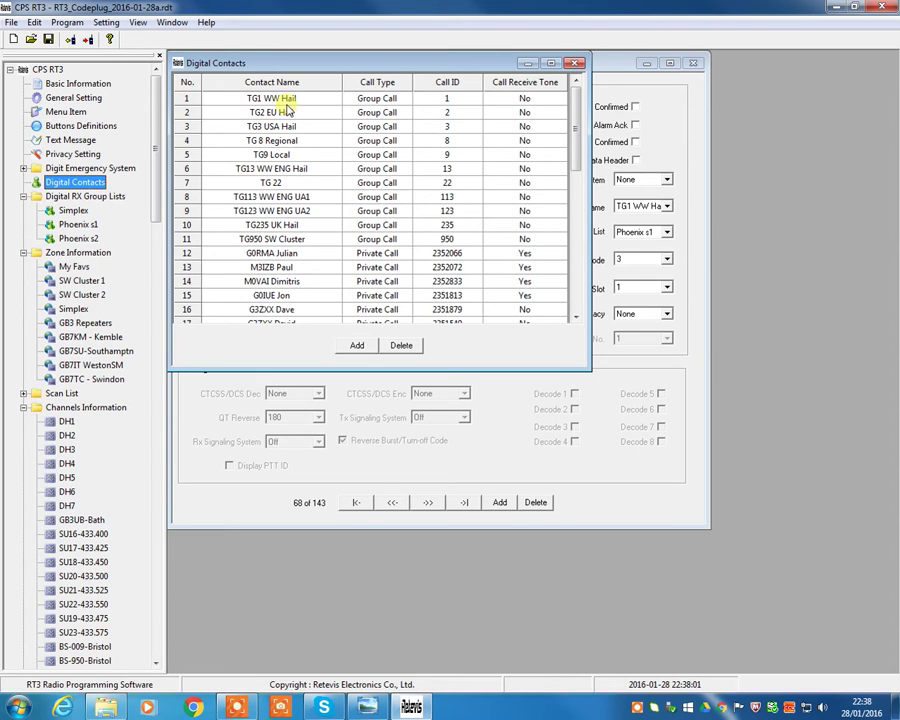
# Step: Select TG1 WW Hail as the channel's contact name and review the available group lists
pyautogui.click(670, 206)
pyautogui.click(672, 224)
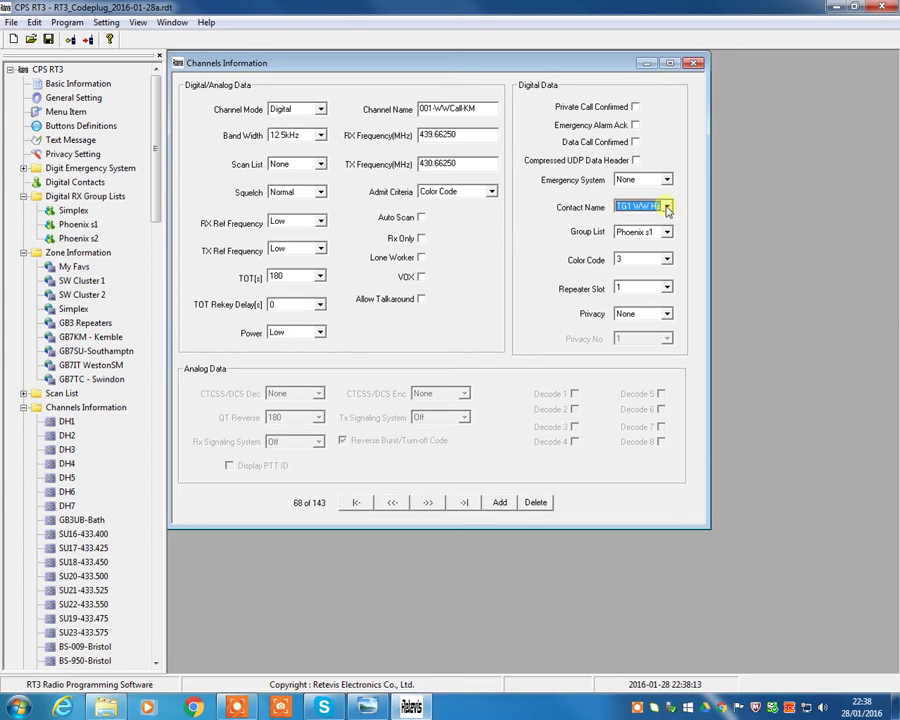
pyautogui.click(668, 206)
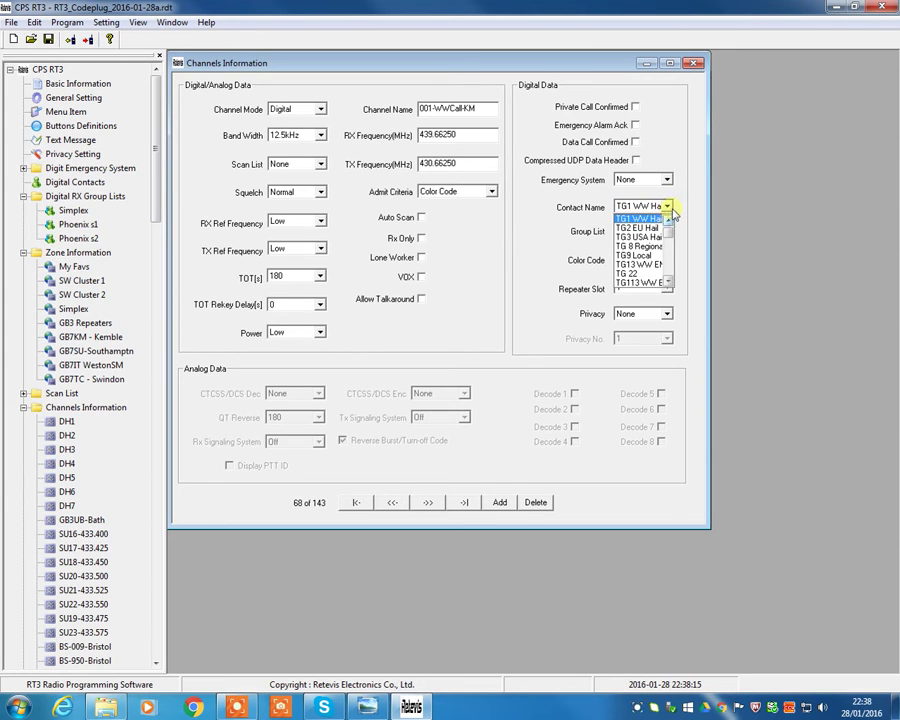
pyautogui.click(666, 220)
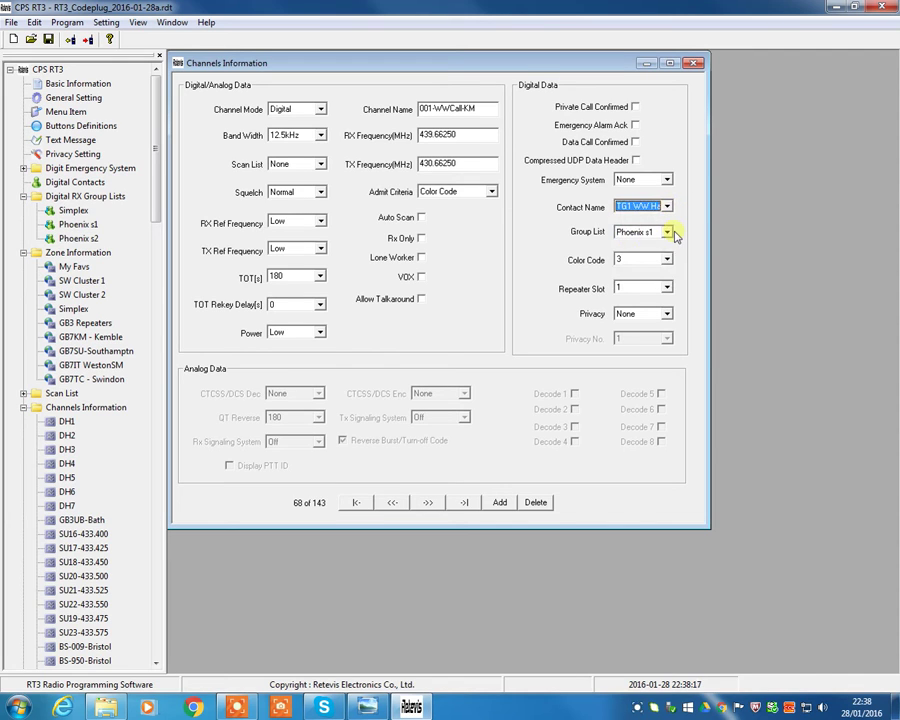
pyautogui.click(622, 234)
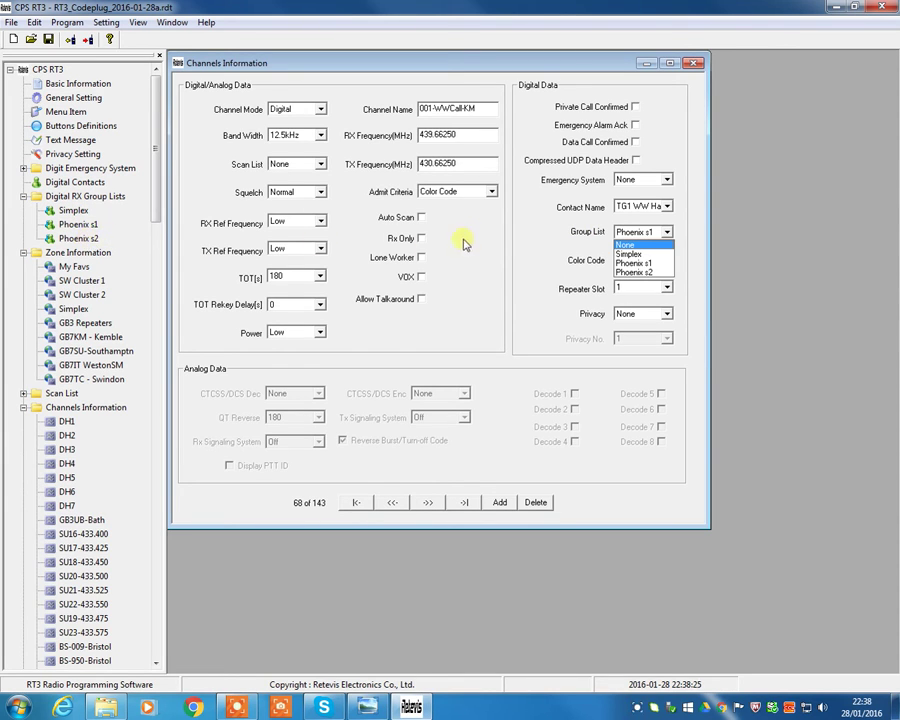
pyautogui.click(512, 233)
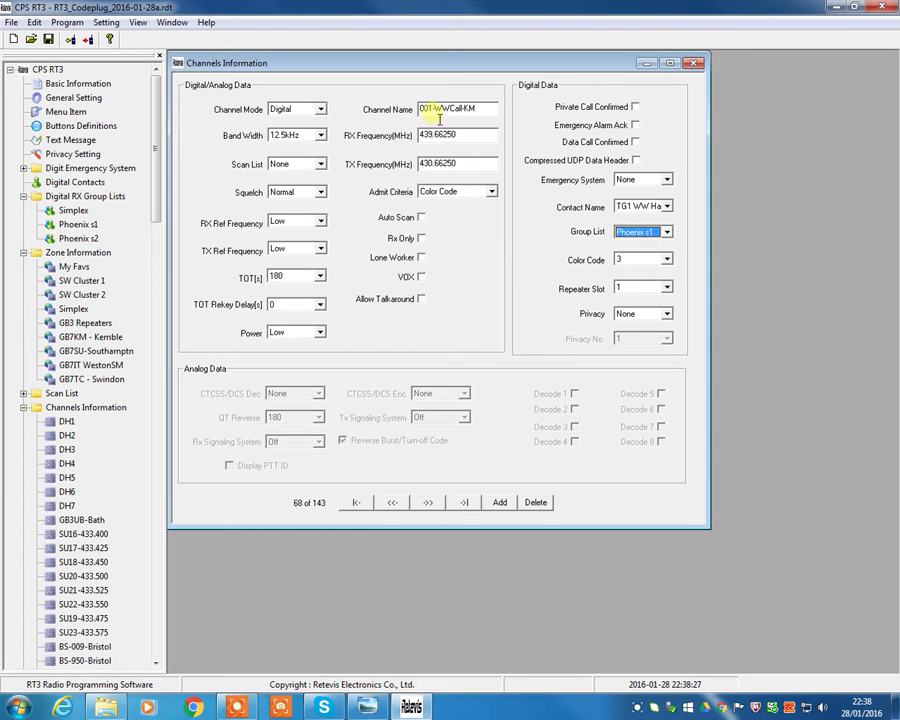
# Step: Compare the colour code and repeater slot with the gb7kmbc2.jpg picture, and set the channel's privacy to None
pyautogui.moveTo(899, 82); pyautogui.dragTo(768, 72)
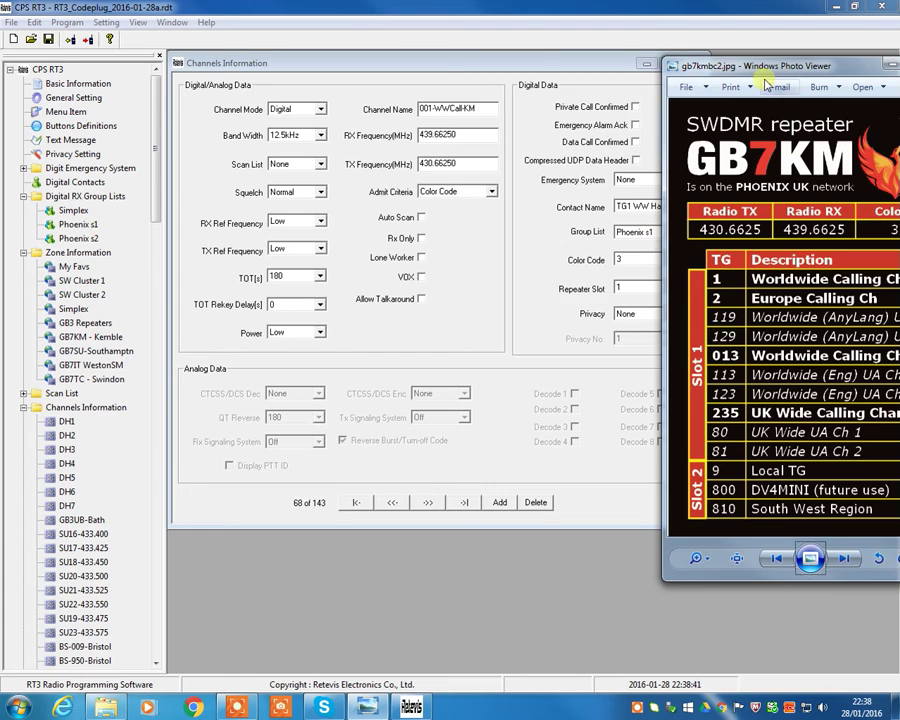
pyautogui.moveTo(764, 65); pyautogui.dragTo(300, 71)
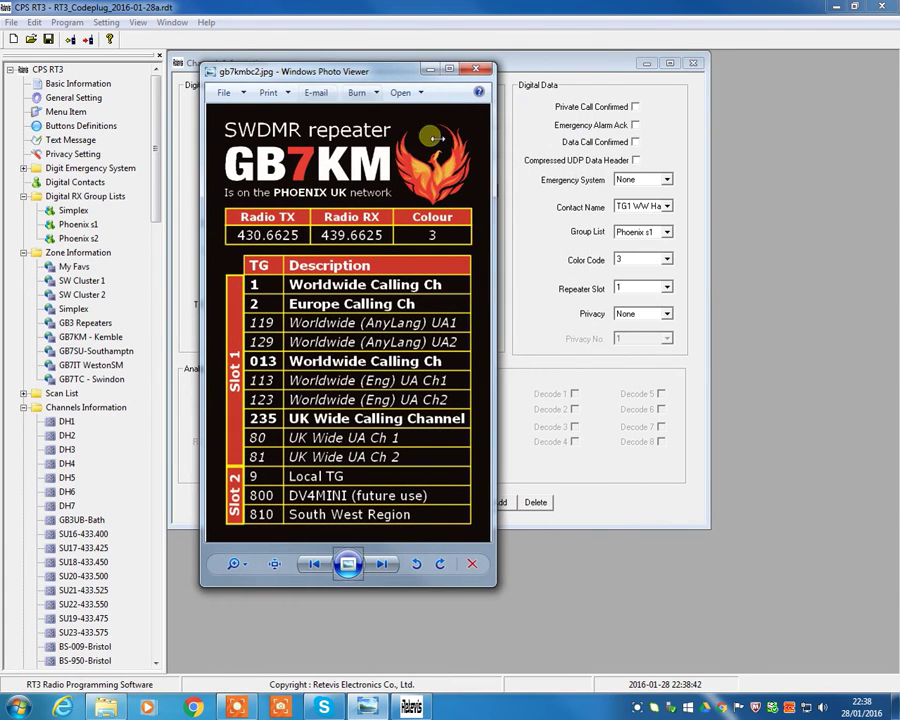
pyautogui.click(641, 316)
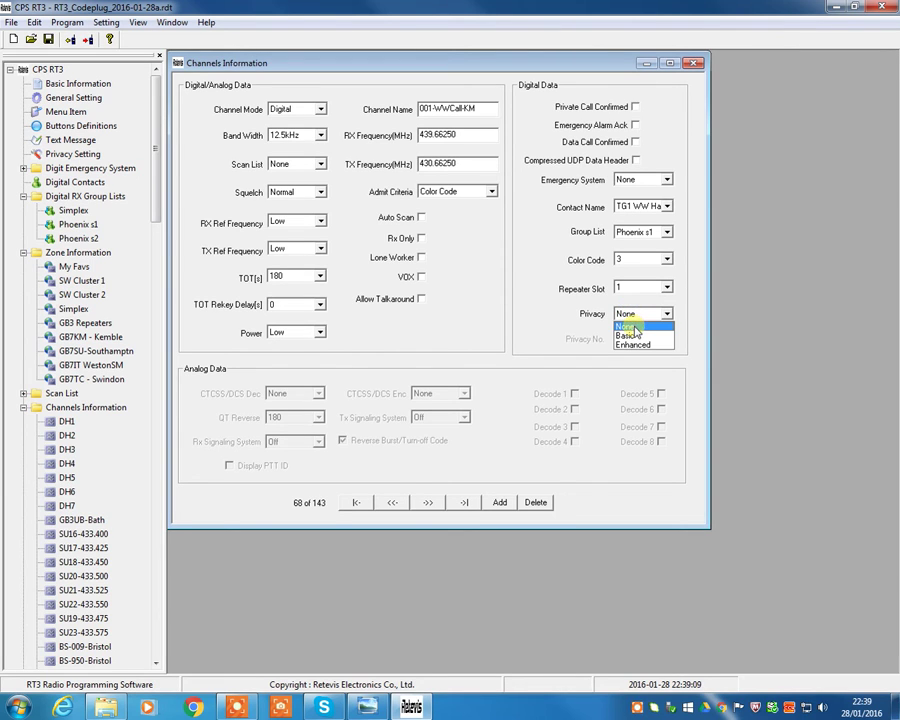
pyautogui.click(631, 327)
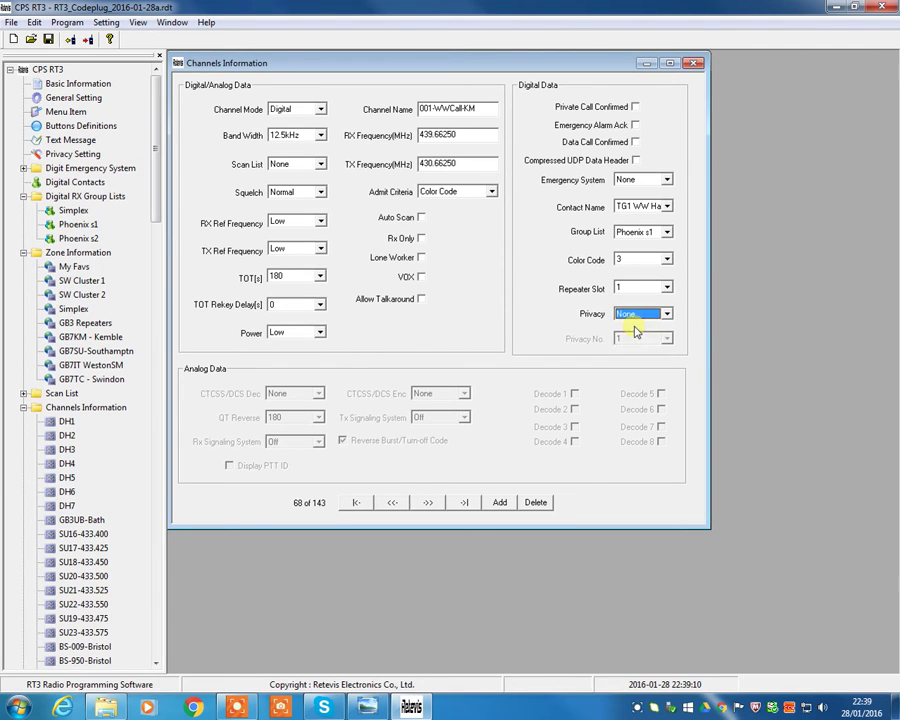
# Step: Look through the neighbouring GB7KM channels, ending on channel 235-UKCalling KM
pyautogui.click(431, 502)
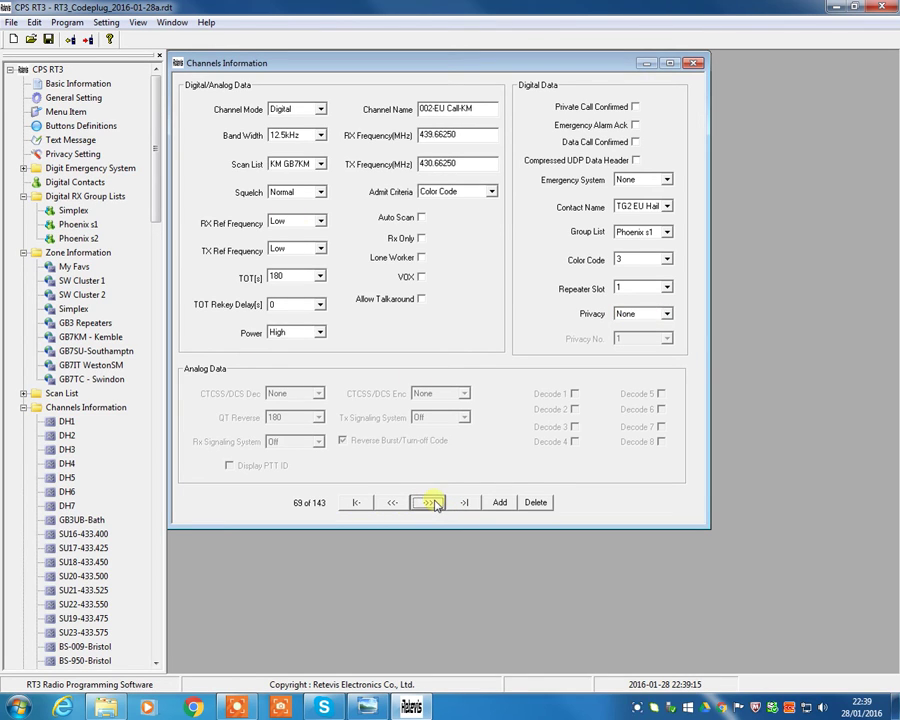
pyautogui.click(394, 502)
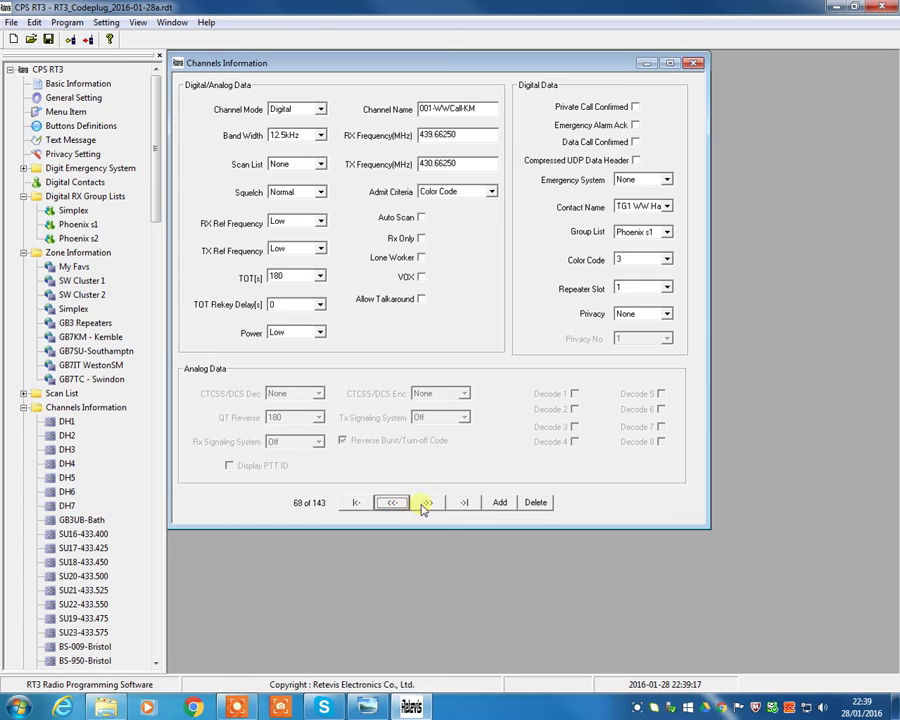
pyautogui.click(426, 503)
pyautogui.click(426, 503)
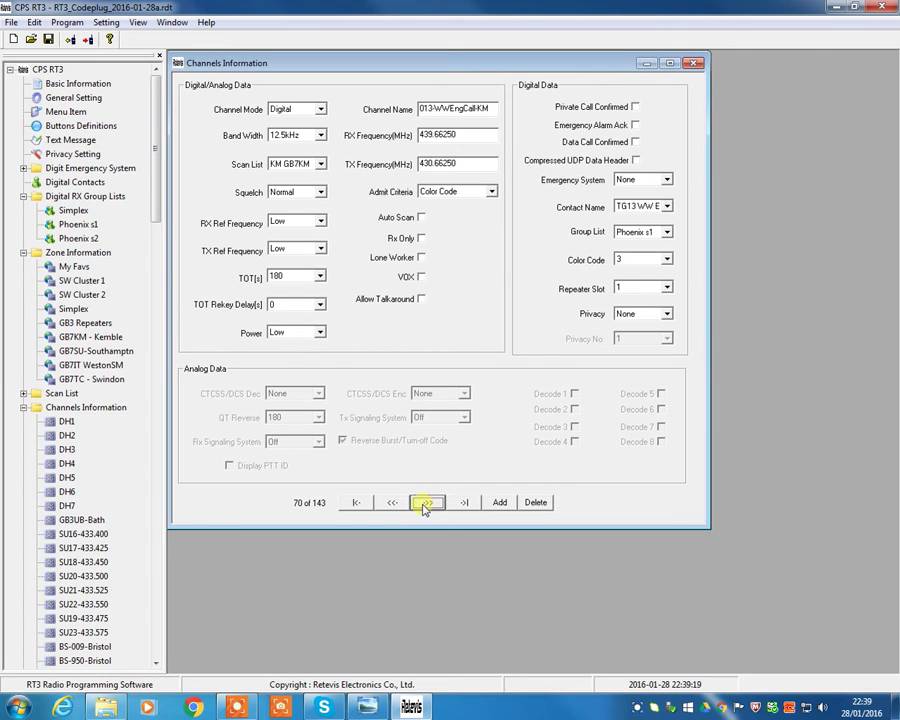
pyautogui.click(424, 505)
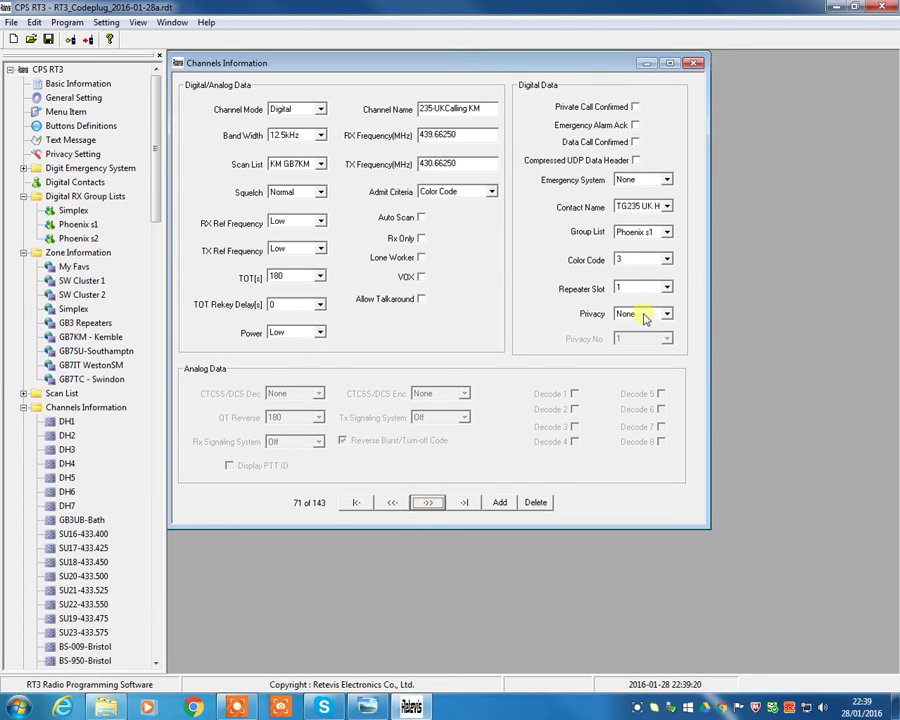
# Step: Review the TG235 contact name and Phoenix s1 group list of 235-UKCalling KM, and compare them with the gb7kmbc2.jpg picture
pyautogui.click(664, 207)
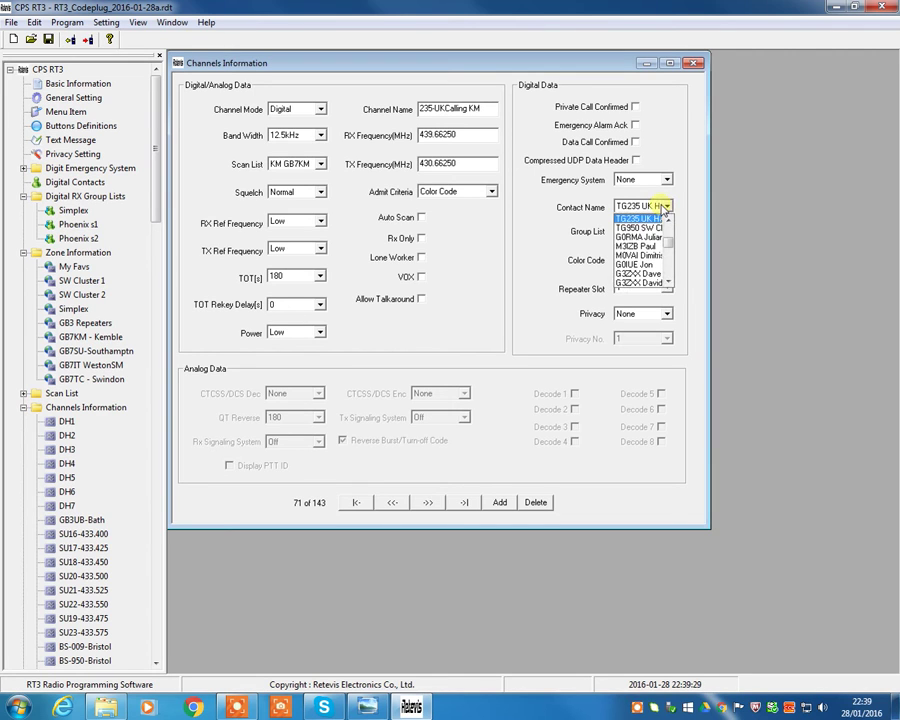
pyautogui.click(622, 219)
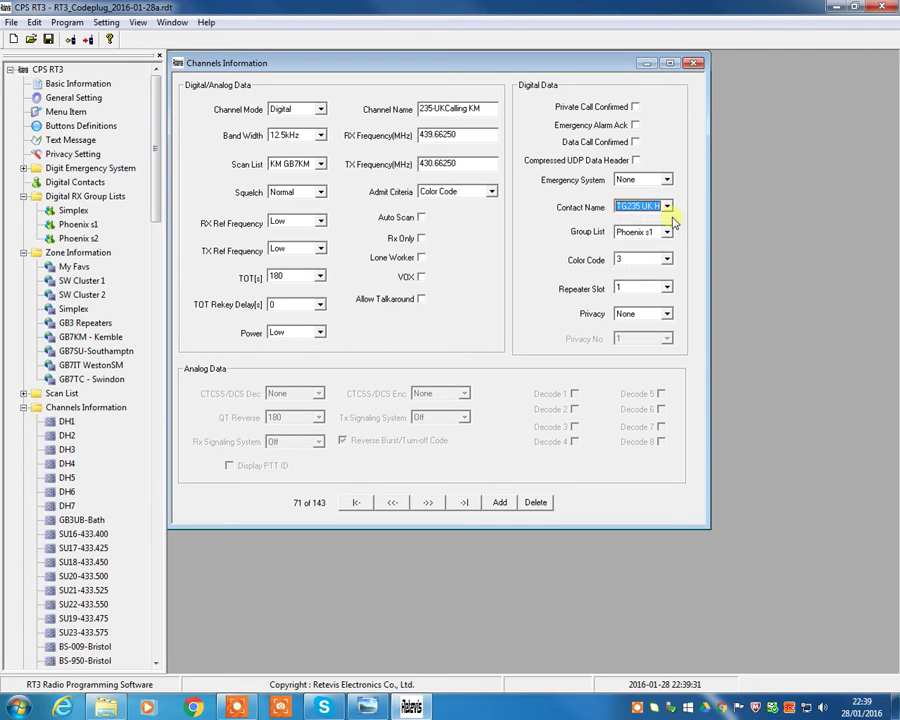
pyautogui.click(648, 233)
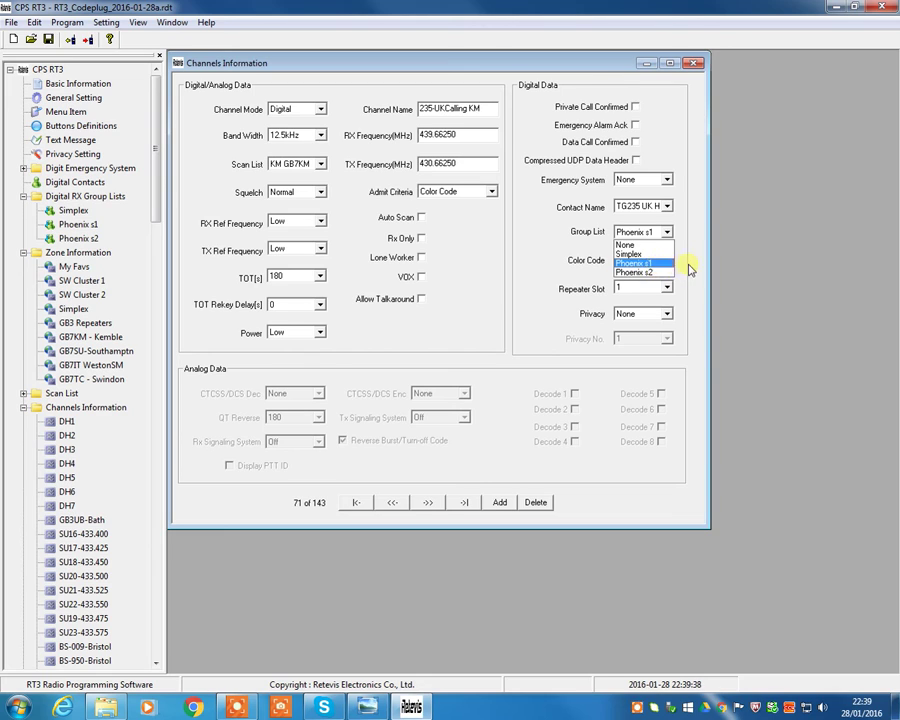
pyautogui.click(650, 263)
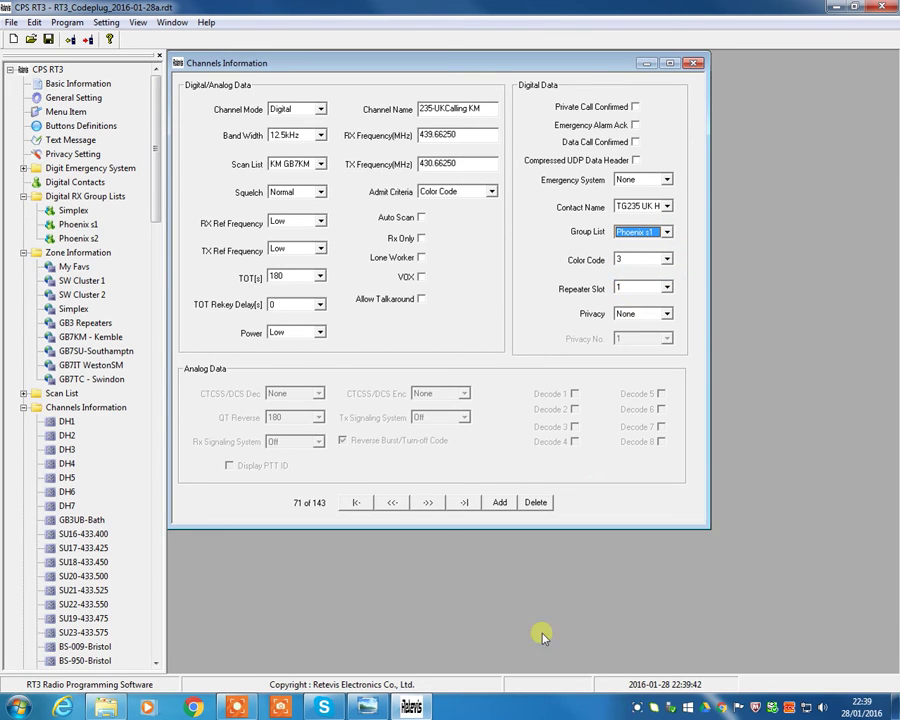
pyautogui.click(367, 707)
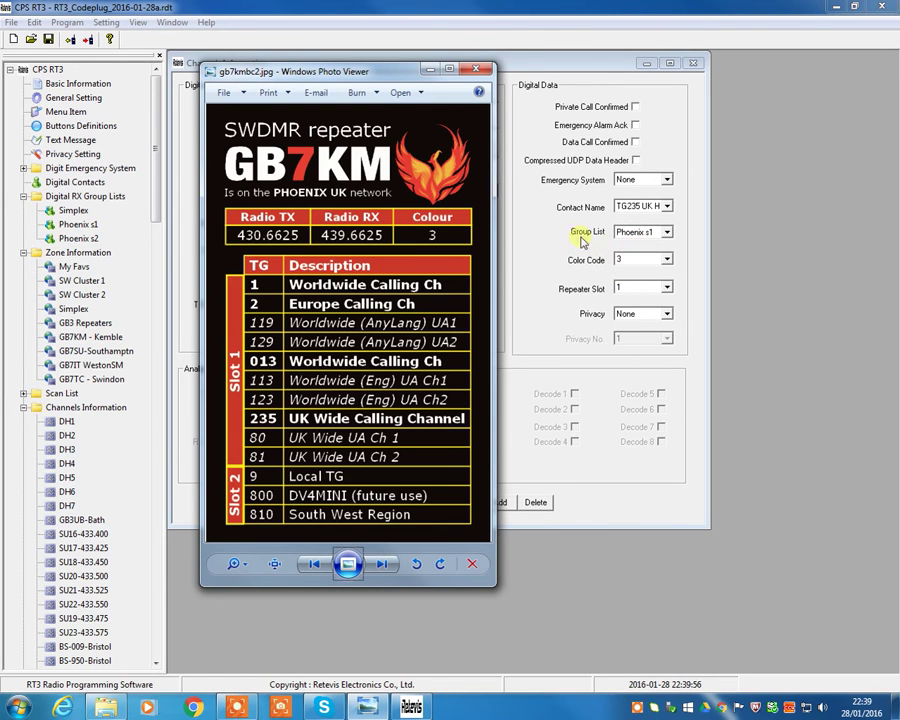
pyautogui.moveTo(380, 75); pyautogui.dragTo(899, 60)
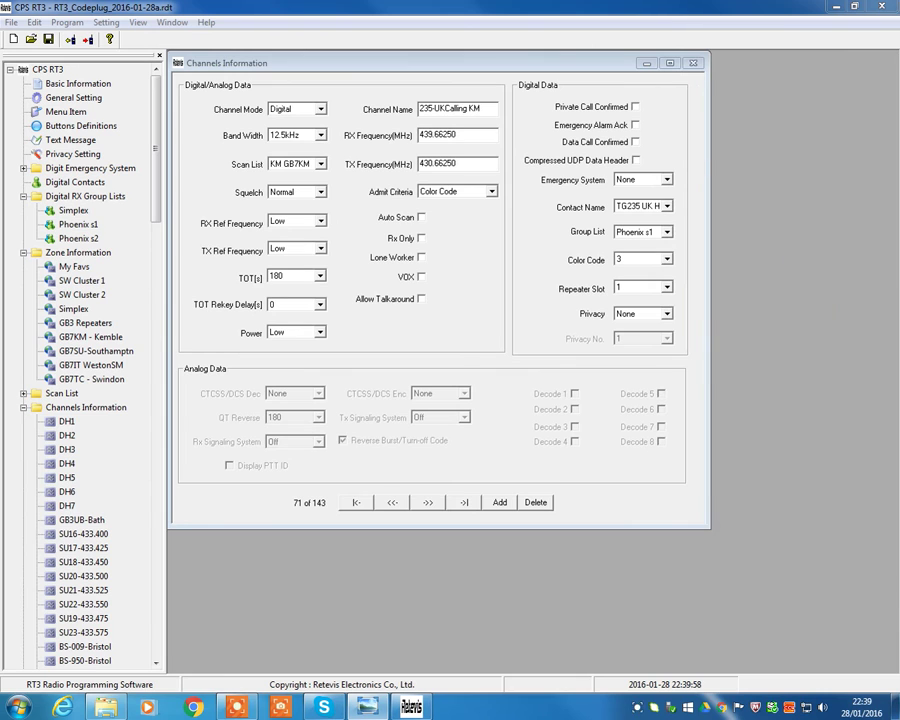
# Step: Open the analogue repeater channel GB3UB-Bath and review its band width choices, keeping 12.5kHz
pyautogui.moveTo(155, 168); pyautogui.dragTo(104, 235)
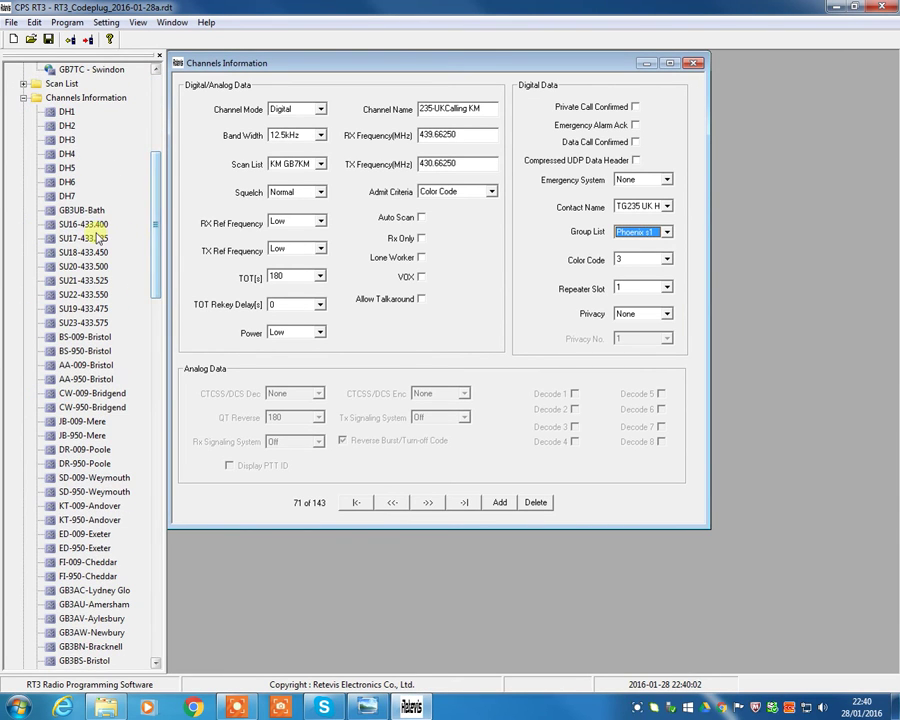
pyautogui.click(76, 210)
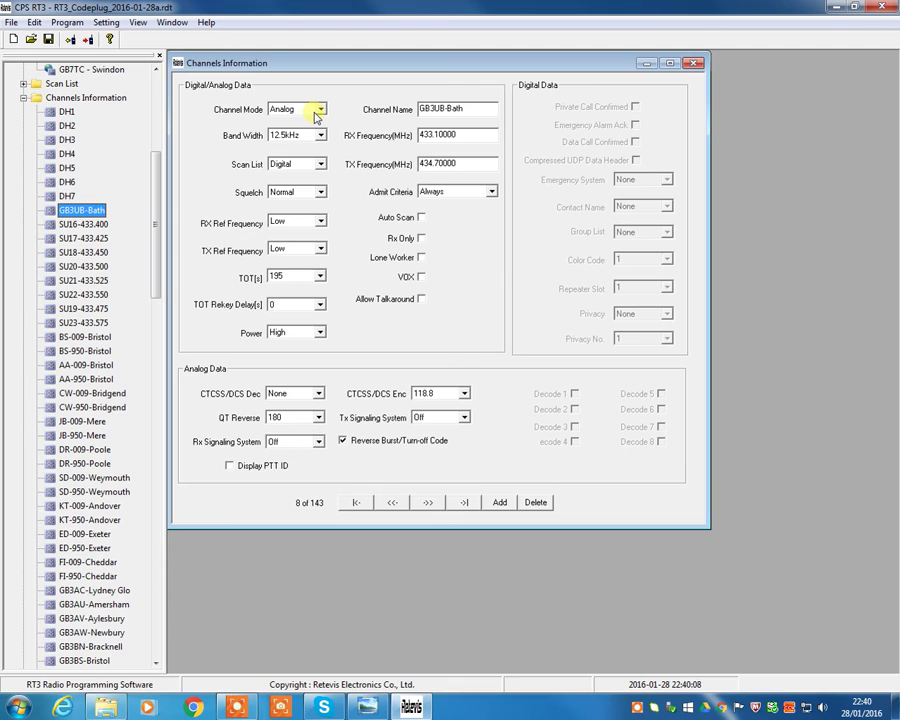
pyautogui.click(320, 136)
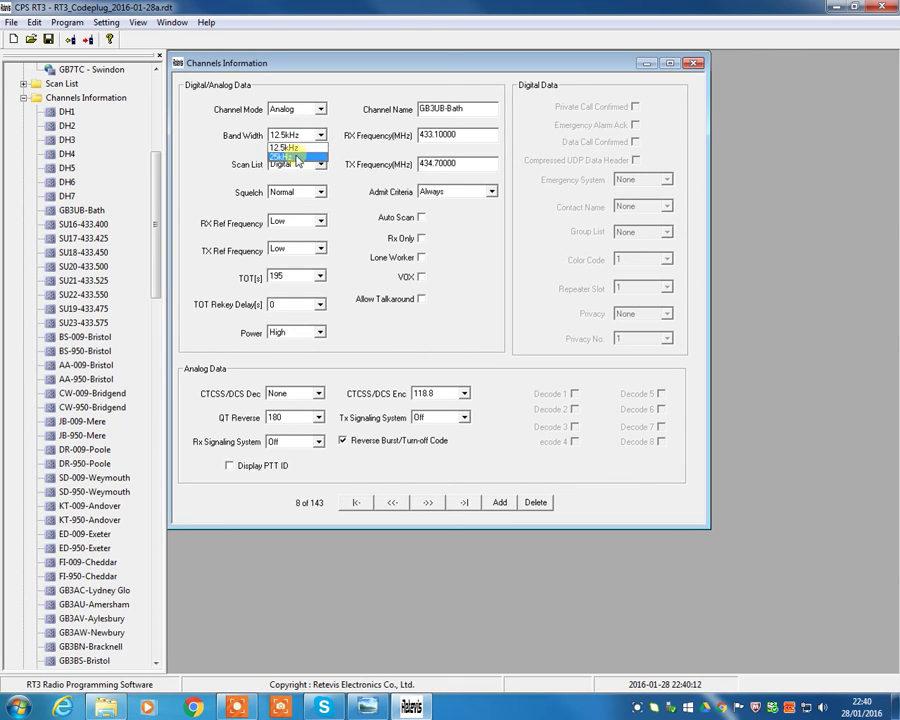
pyautogui.click(348, 125)
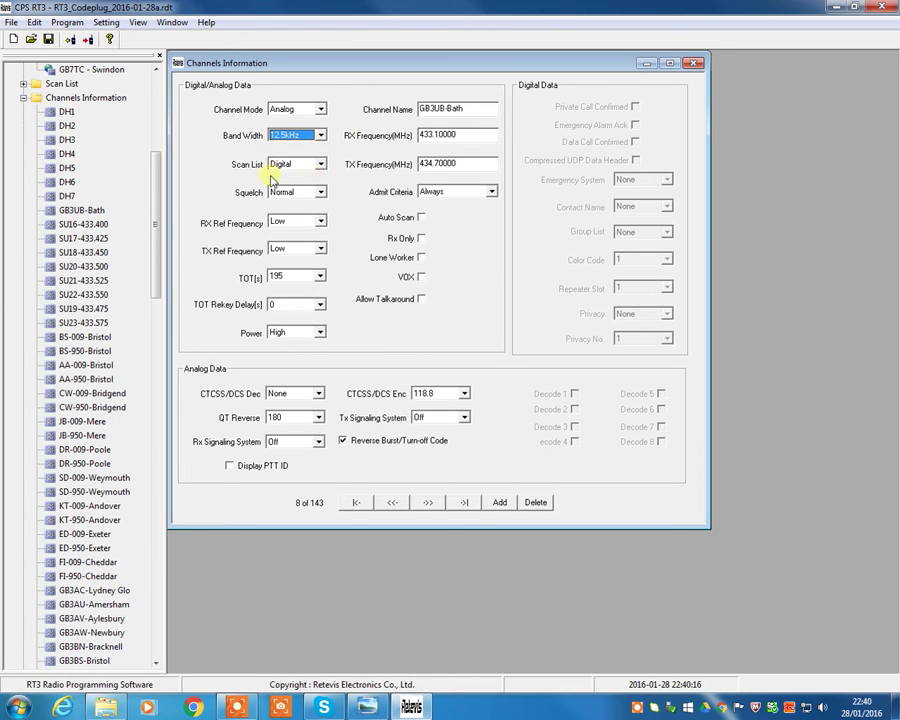
# Step: Set the scan list of GB3UB-Bath to None and keep its squelch at Normal
pyautogui.click(324, 165)
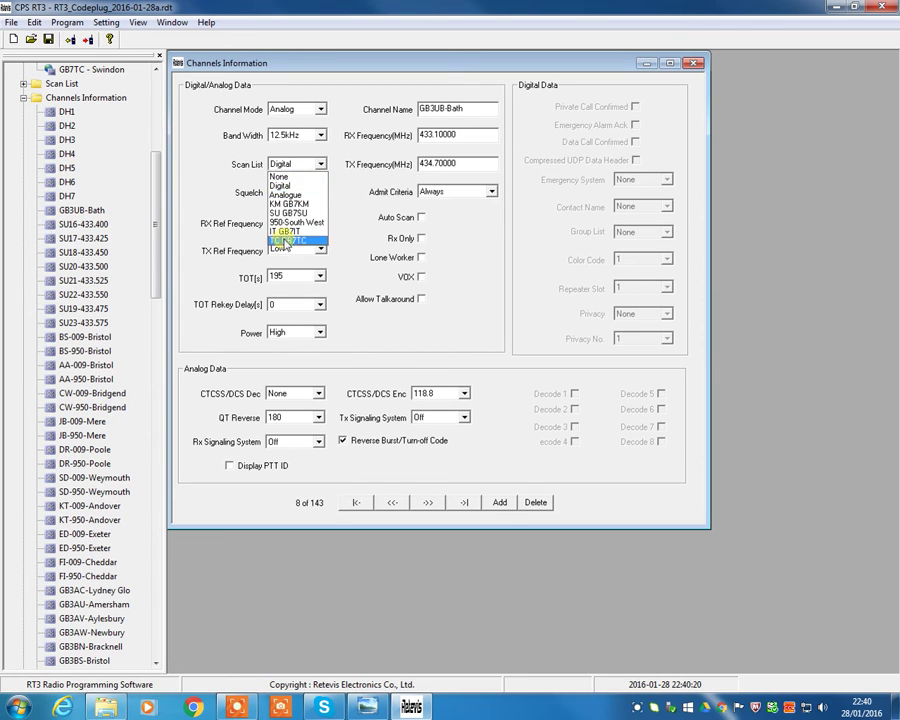
pyautogui.click(285, 176)
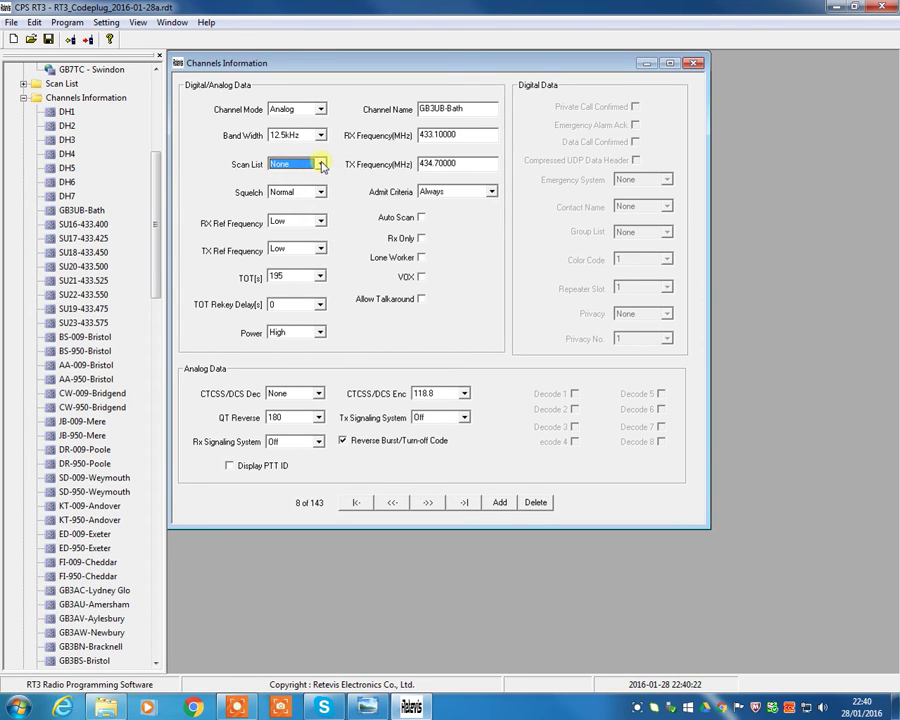
pyautogui.click(320, 192)
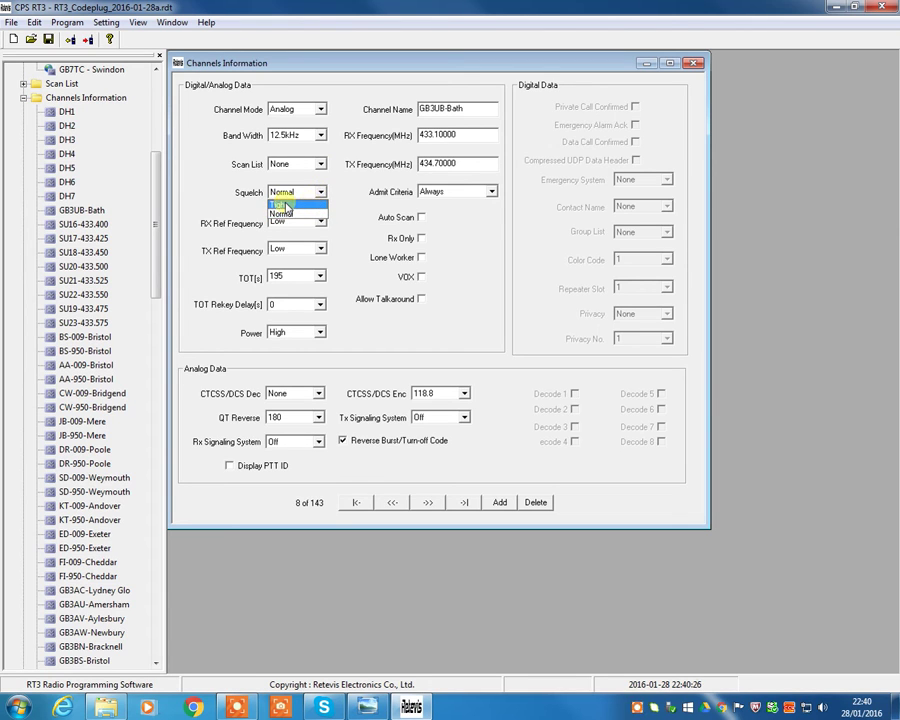
pyautogui.click(319, 215)
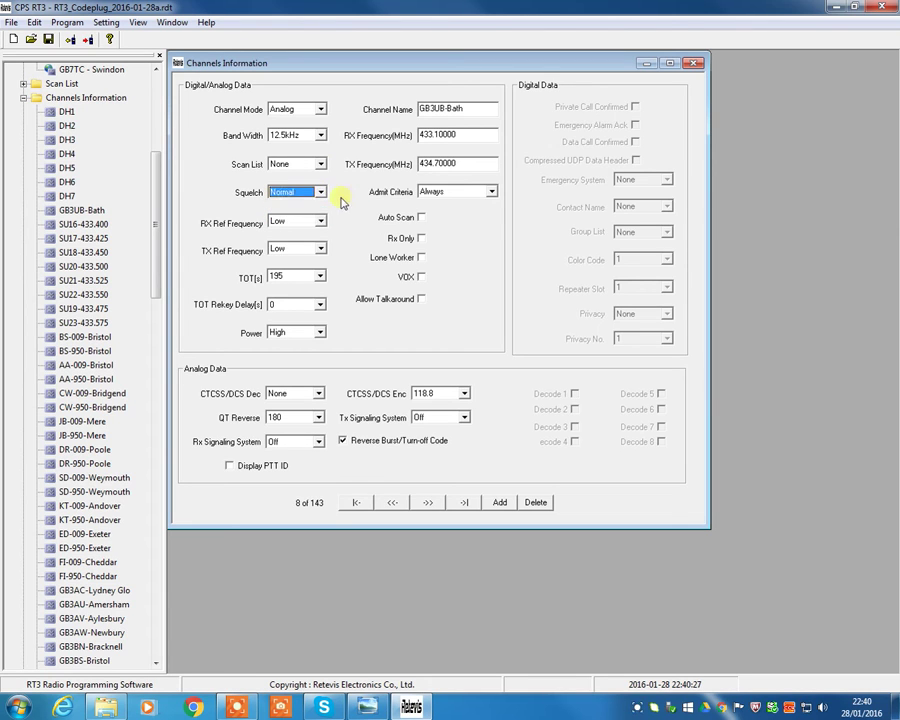
# Step: Set the TOT of GB3UB-Bath to 180 seconds and check the rekey delay choices, leaving the delay at 0
pyautogui.click(321, 277)
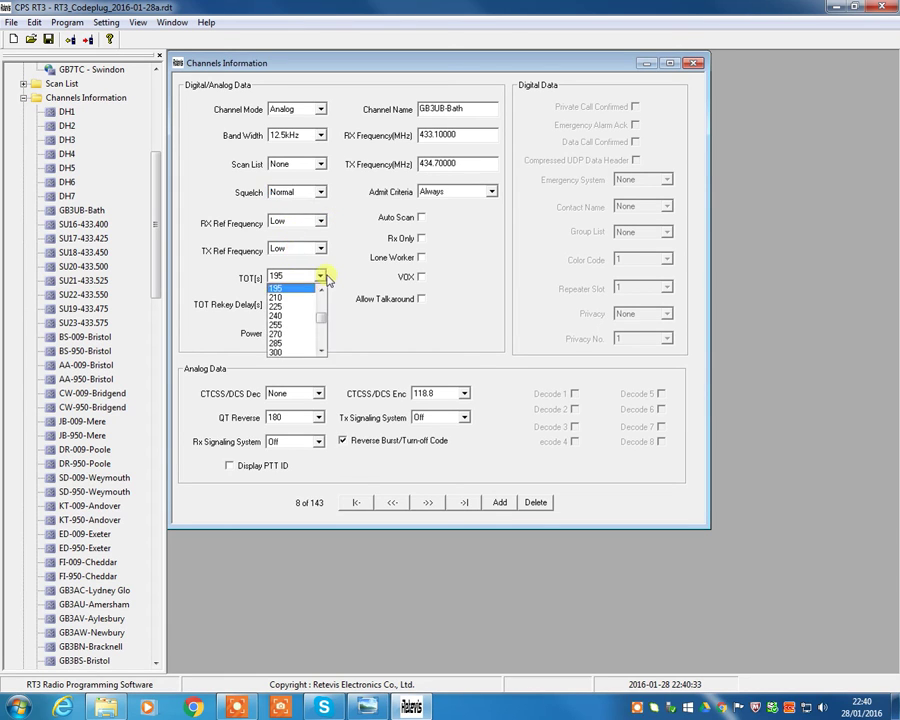
pyautogui.click(322, 290)
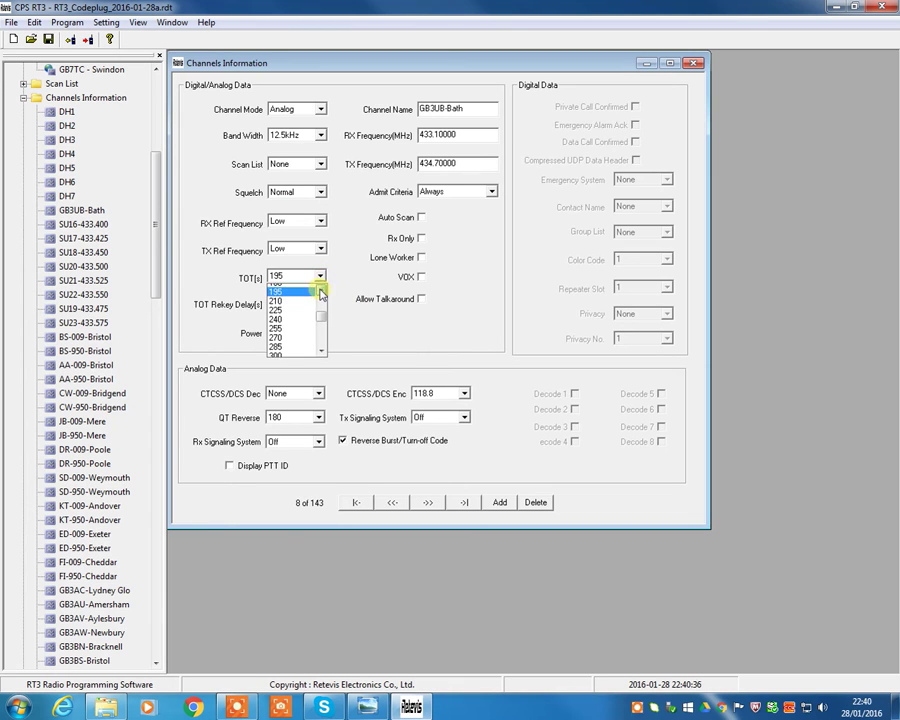
pyautogui.click(302, 289)
pyautogui.click(320, 277)
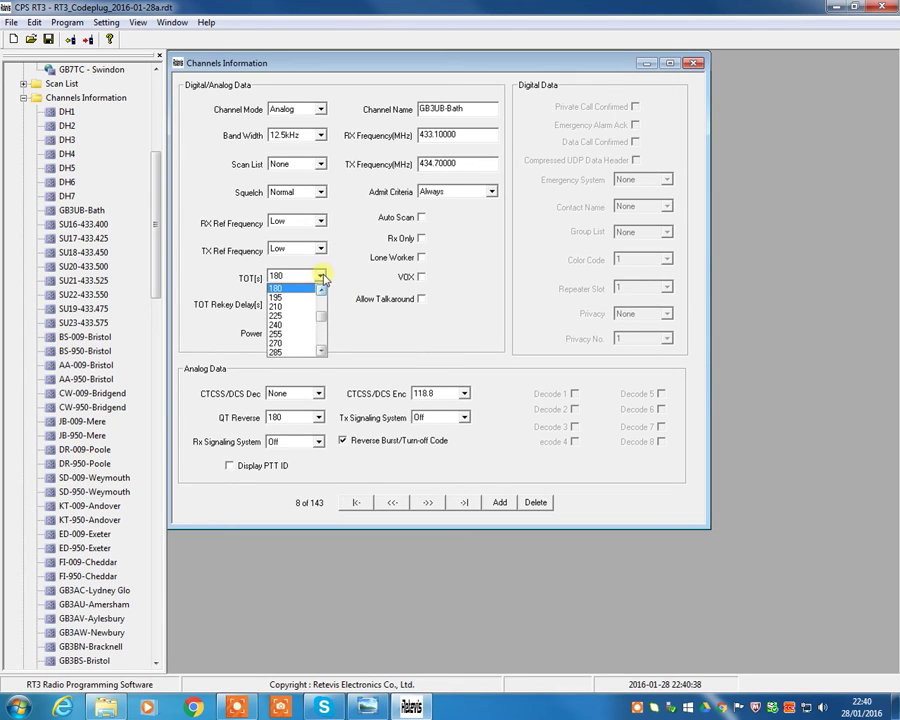
pyautogui.click(314, 286)
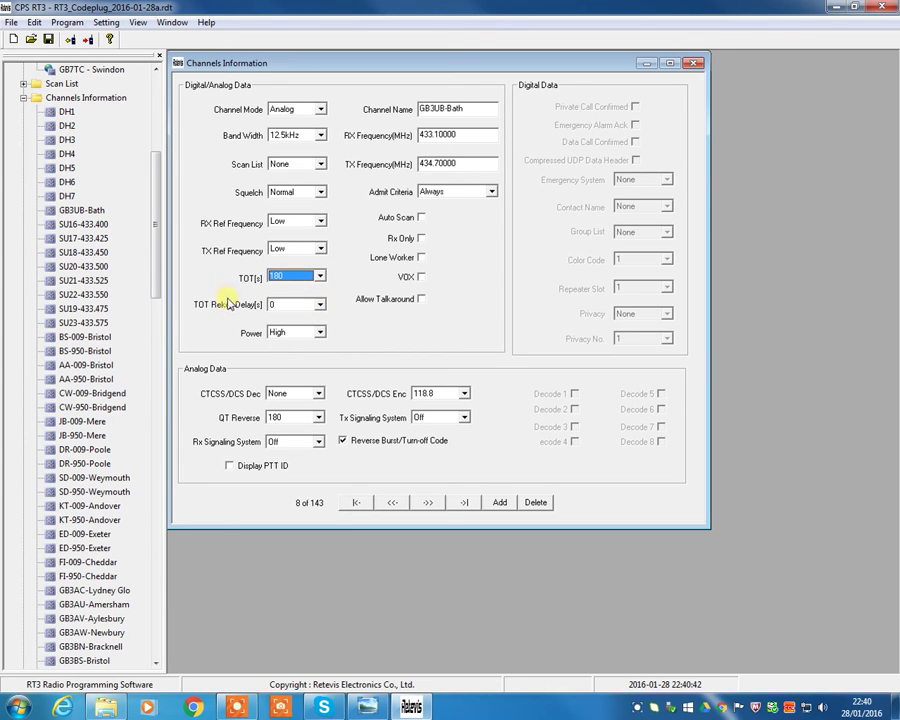
pyautogui.click(320, 304)
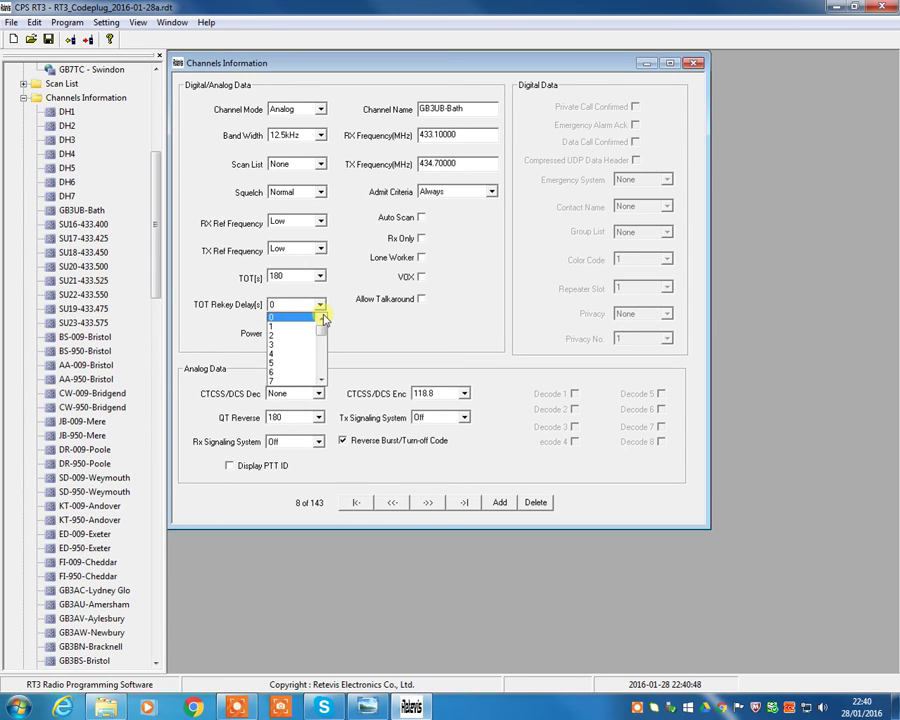
pyautogui.click(458, 135)
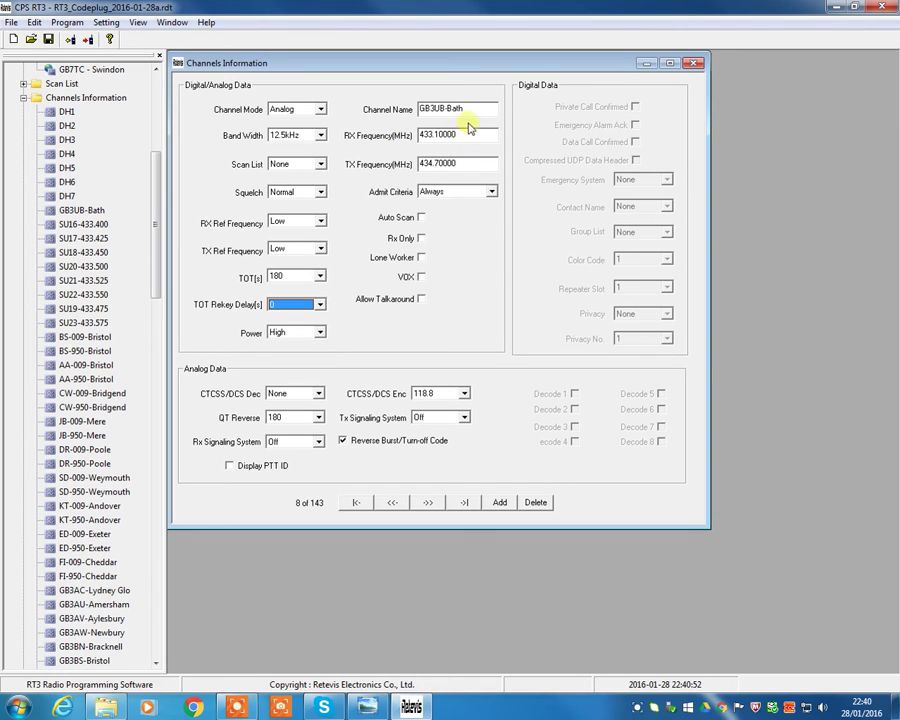
# Step: Review the admit criteria and CTCSS/DCS encode choices of GB3UB-Bath, keeping Always and 118.8
pyautogui.click(492, 192)
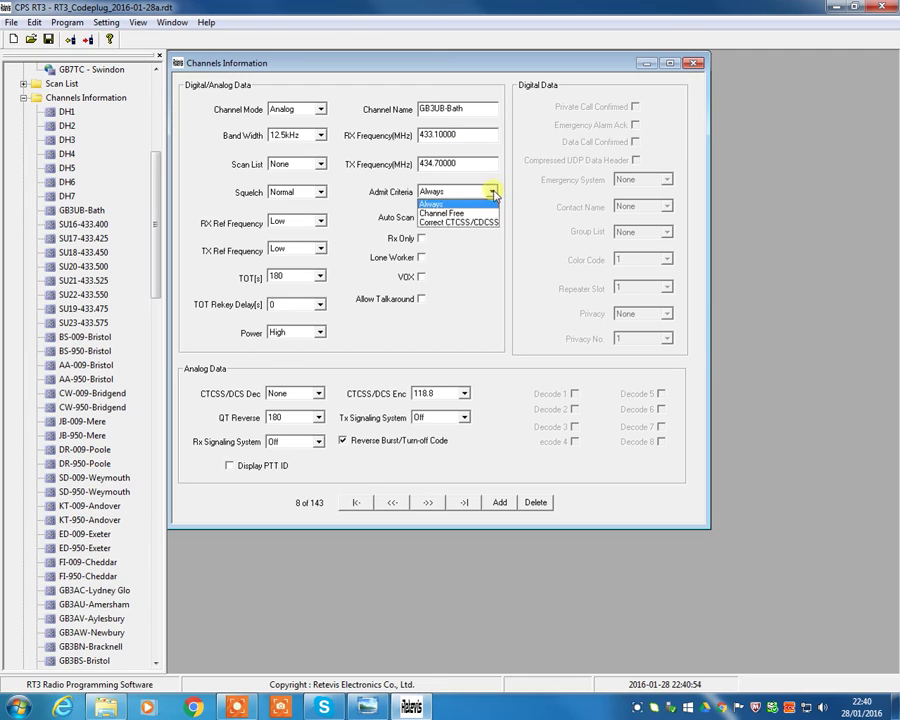
pyautogui.click(434, 206)
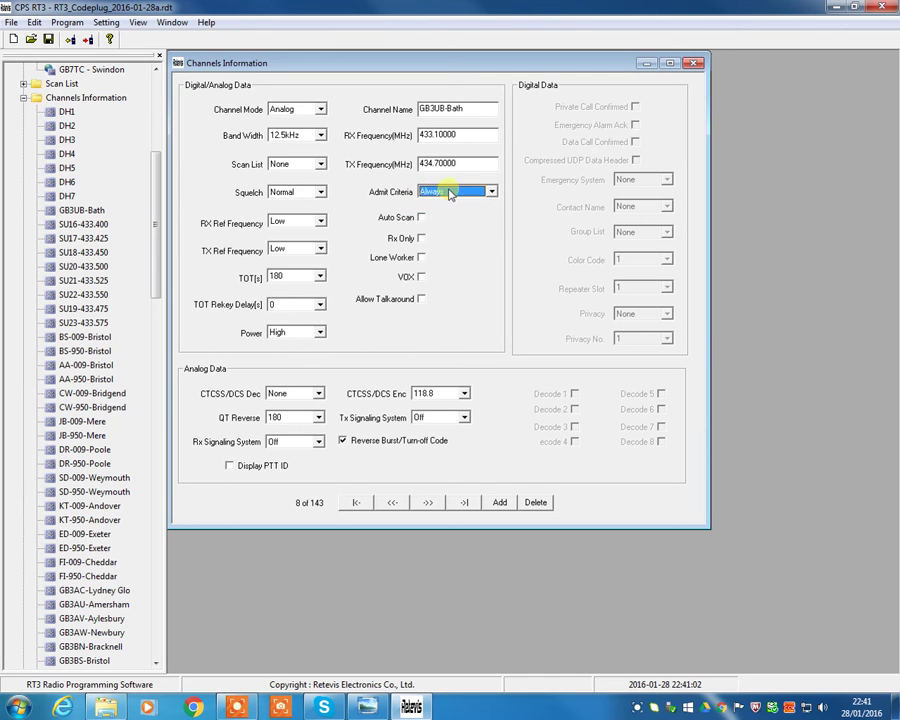
pyautogui.click(449, 193)
pyautogui.click(443, 204)
pyautogui.click(465, 394)
pyautogui.click(465, 395)
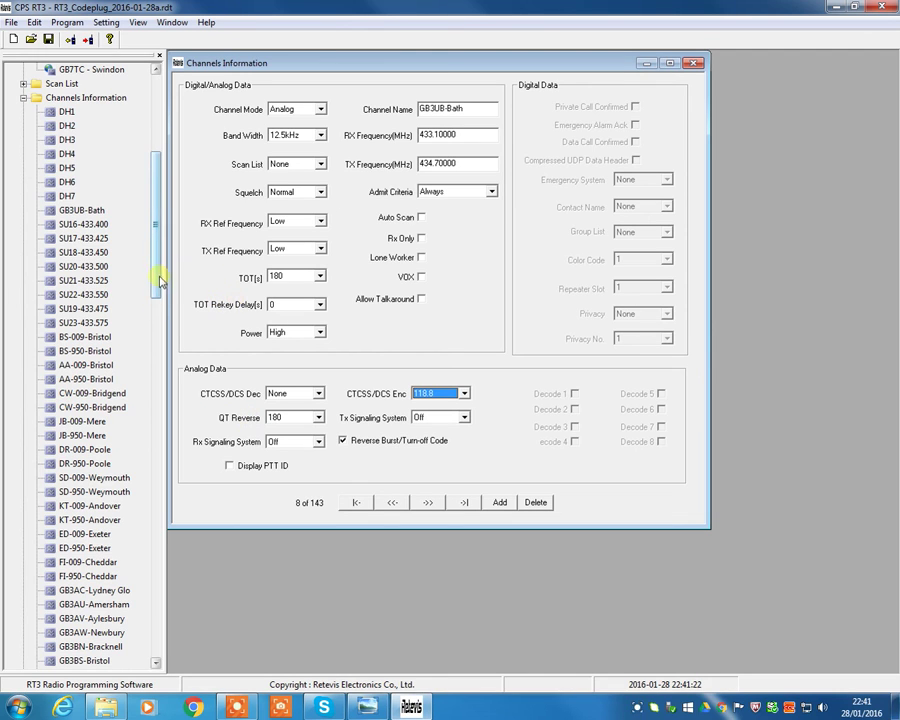
# Step: Open the simplex channel SU16-433.400, set its scan list to None and keep its TOT at 180 seconds
pyautogui.click(106, 226)
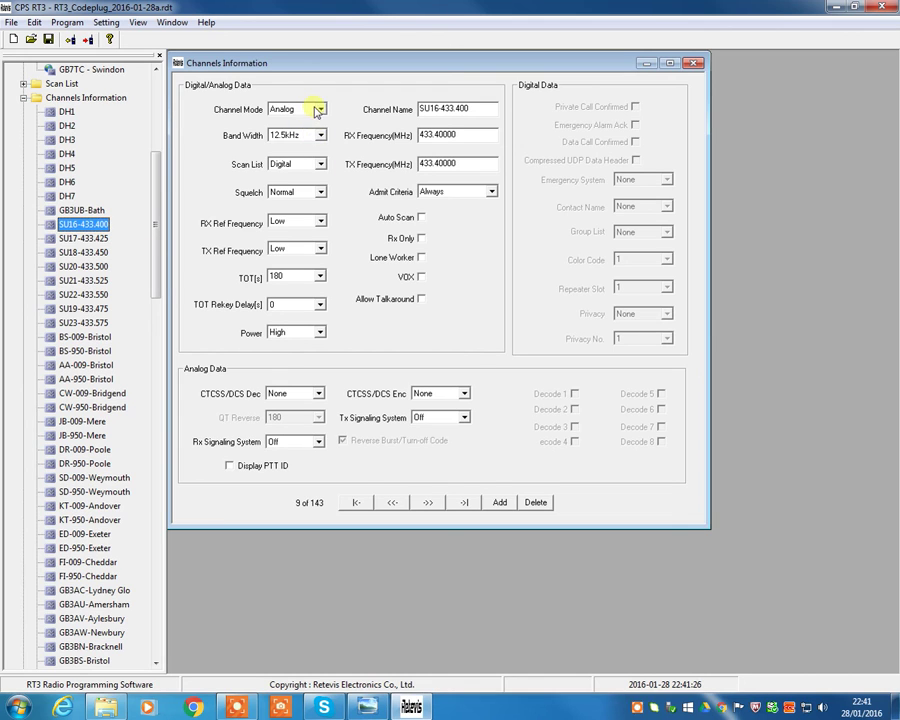
pyautogui.click(308, 165)
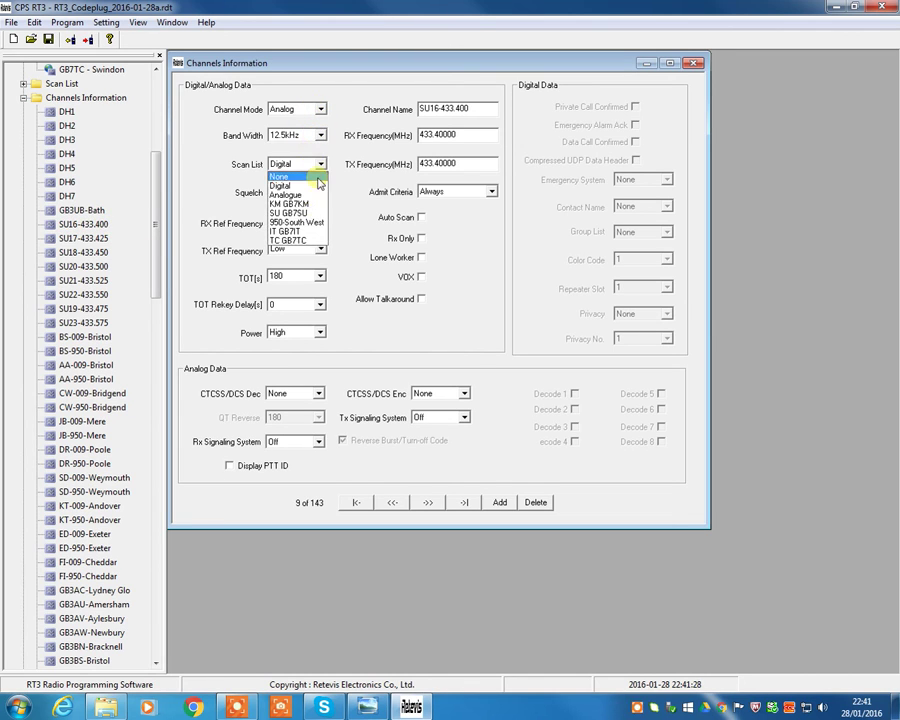
pyautogui.click(288, 195)
pyautogui.click(296, 164)
pyautogui.click(298, 177)
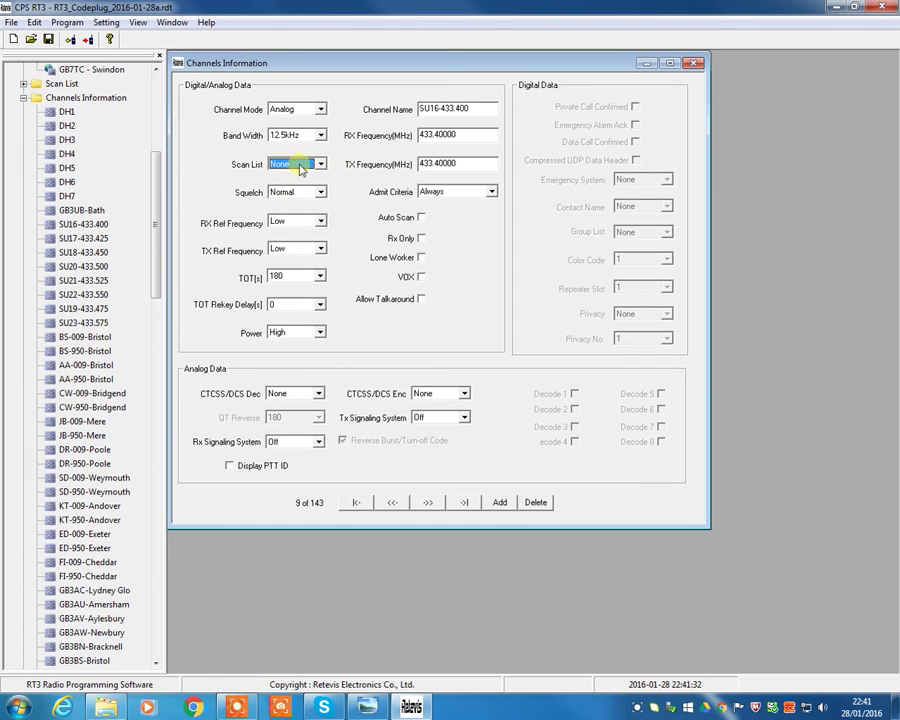
pyautogui.click(307, 277)
pyautogui.click(323, 148)
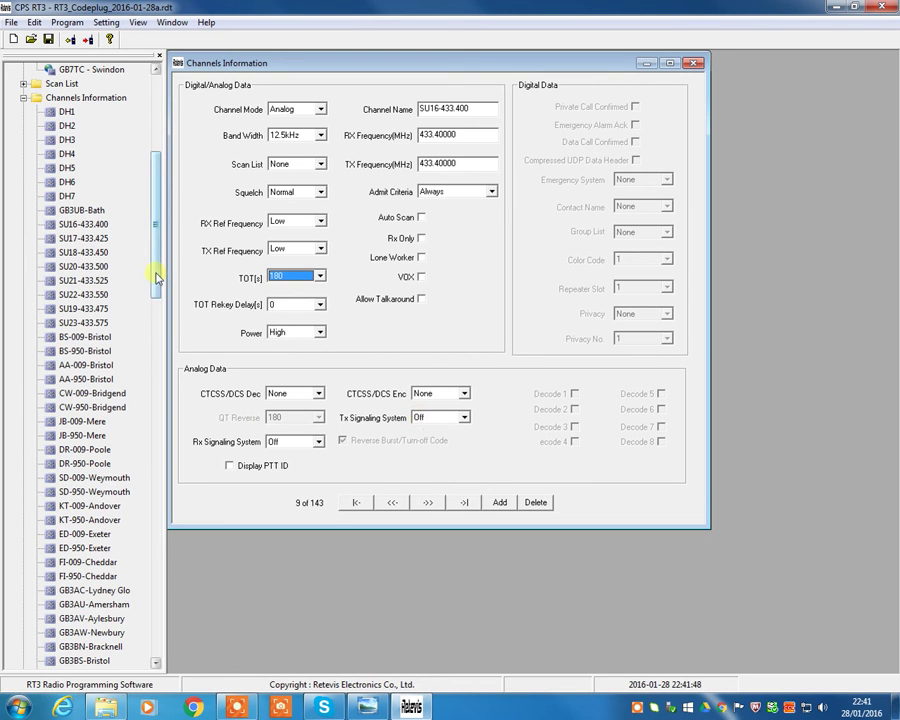
# Step: Examine the settings of channels 001-WW CALL-TC and Channel16 near the end of the channel list
pyautogui.moveTo(156, 278); pyautogui.dragTo(126, 666)
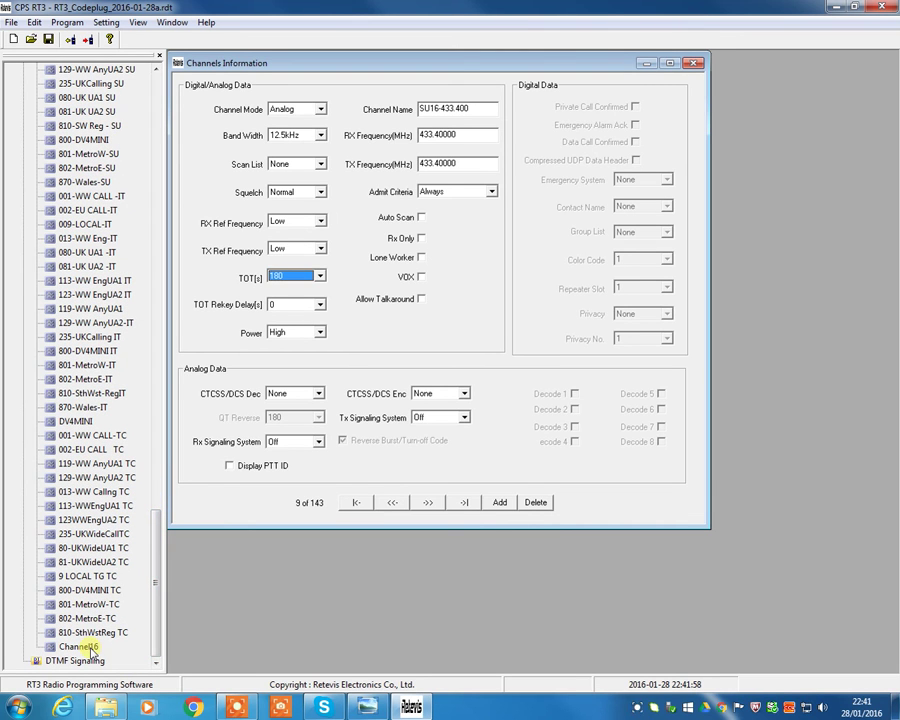
pyautogui.click(74, 435)
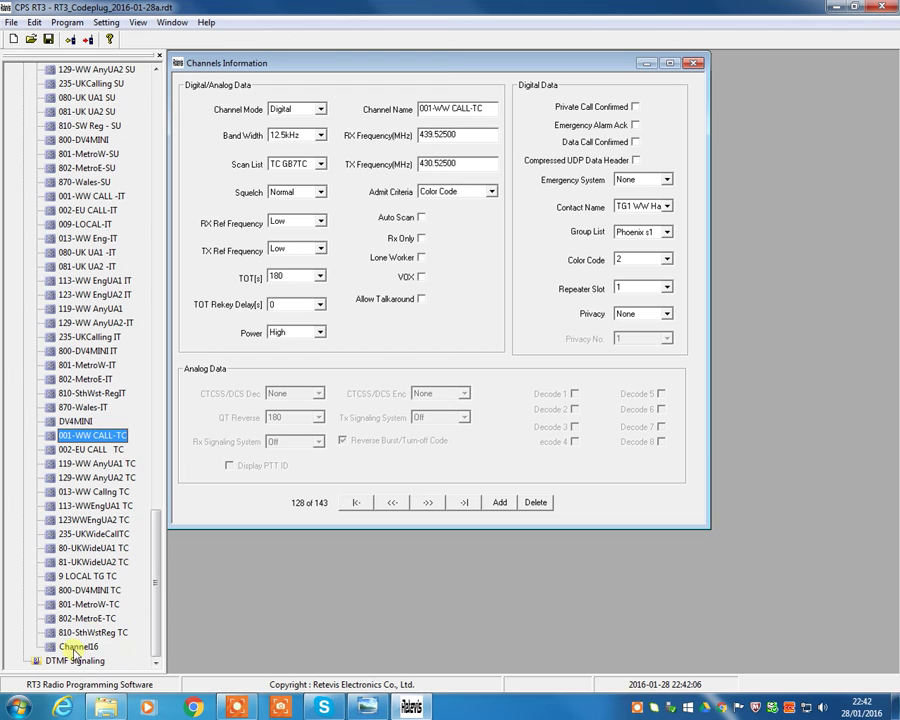
pyautogui.click(86, 648)
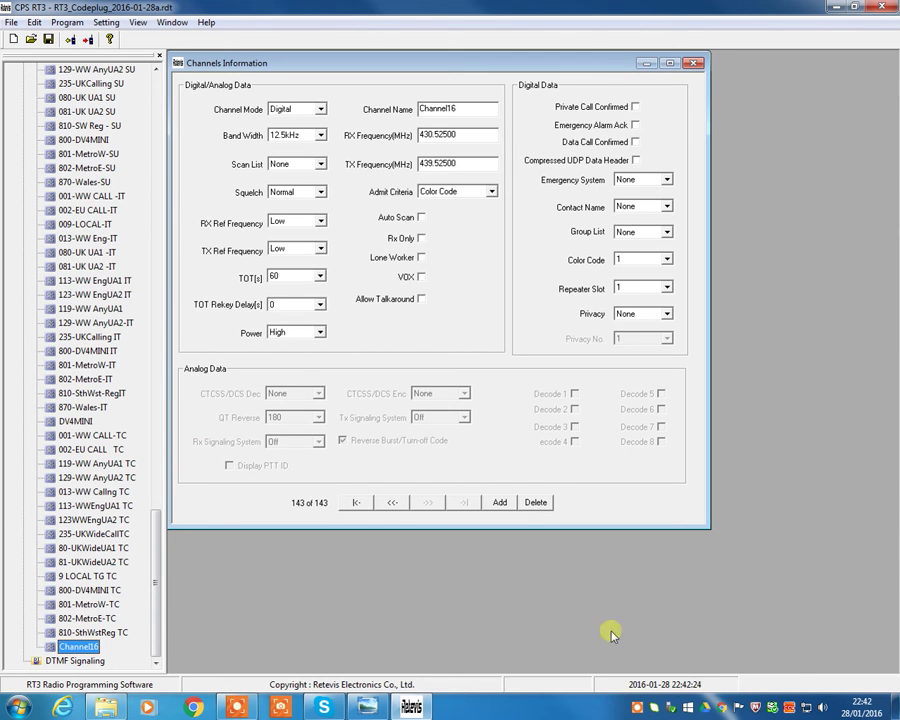
pyautogui.scroll(8, 157, 500)
pyautogui.scroll(1, 157, 531)
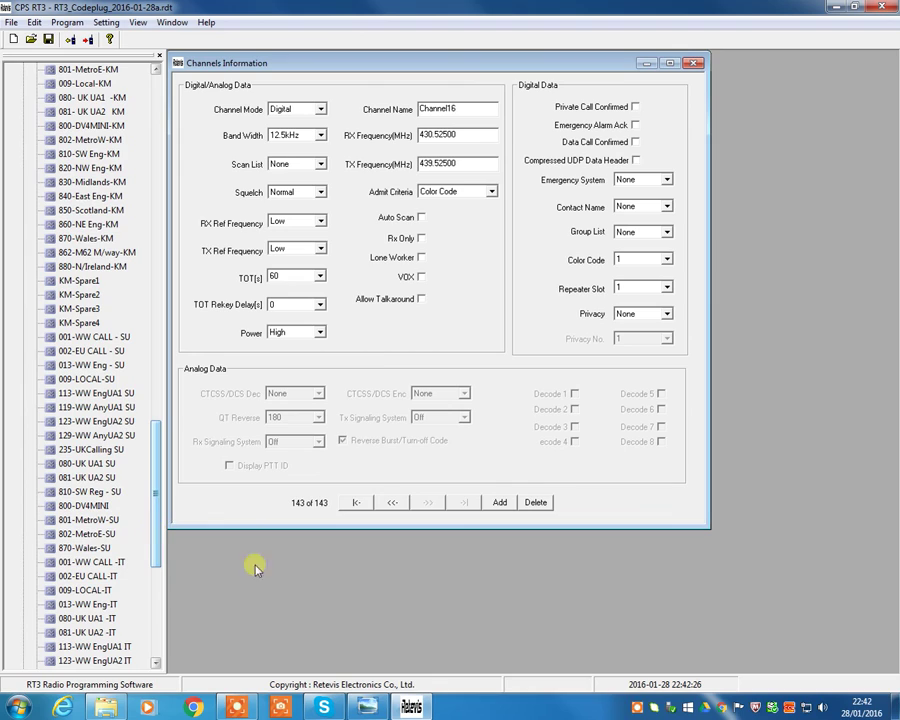